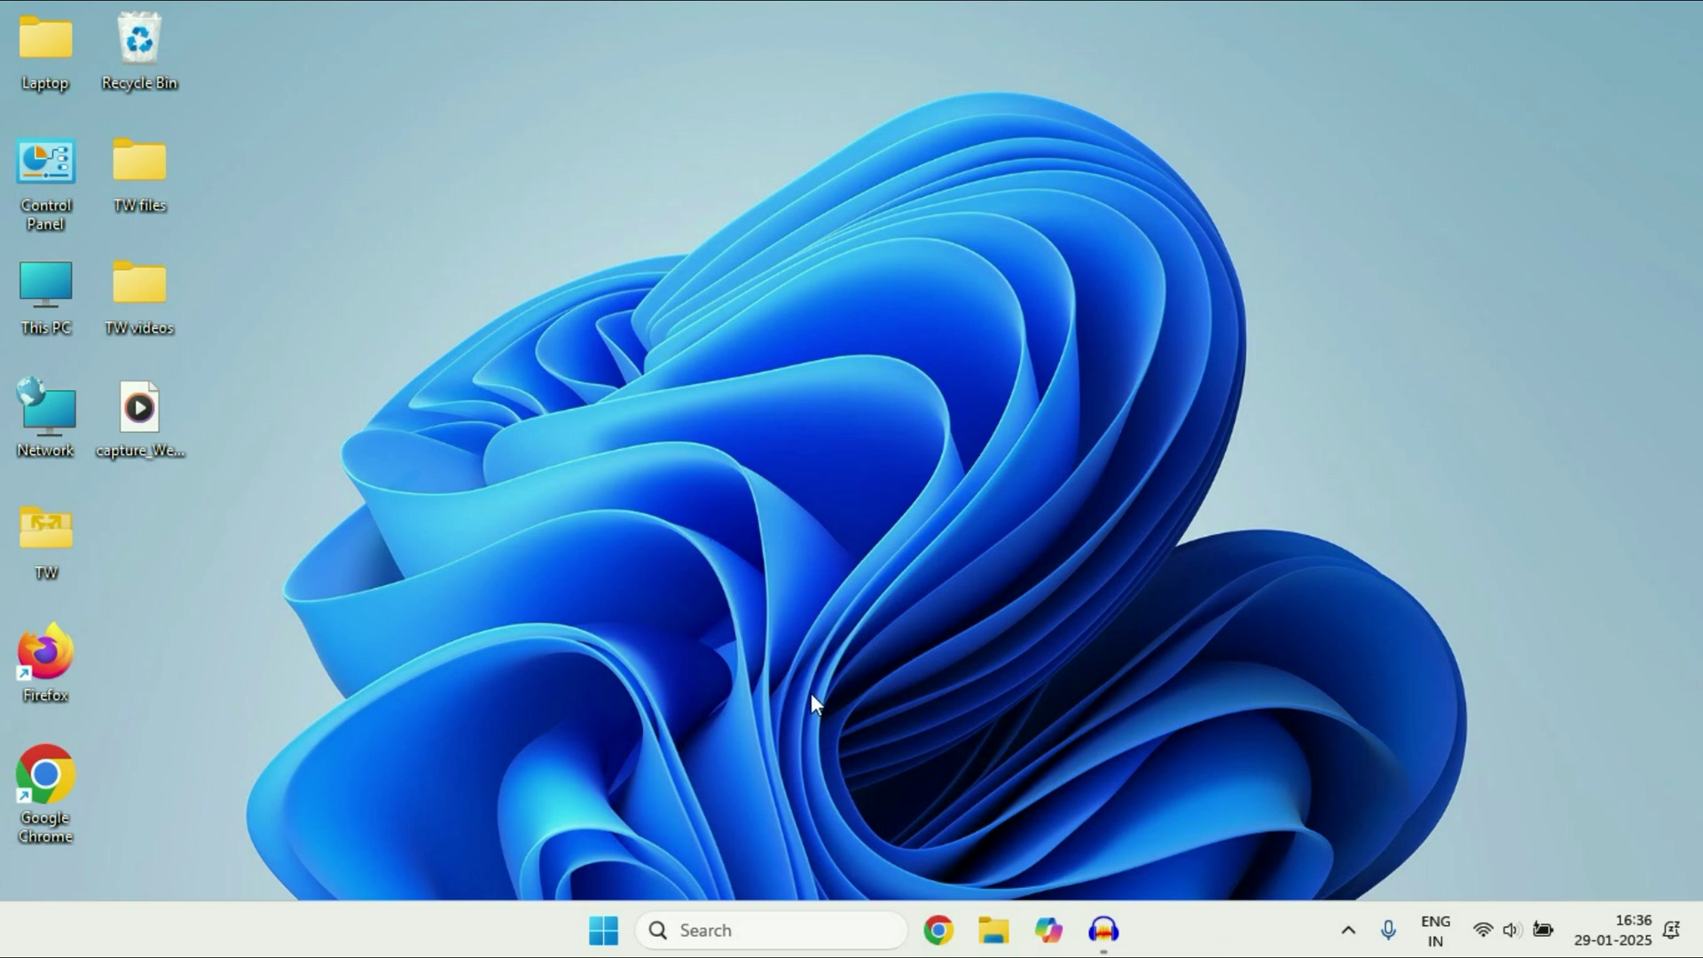
Step: Drag Microsoft Edge from the Start menu's All apps list onto the desktop as a shortcut
{"action": "left_click", "coordinate": [604, 928]}
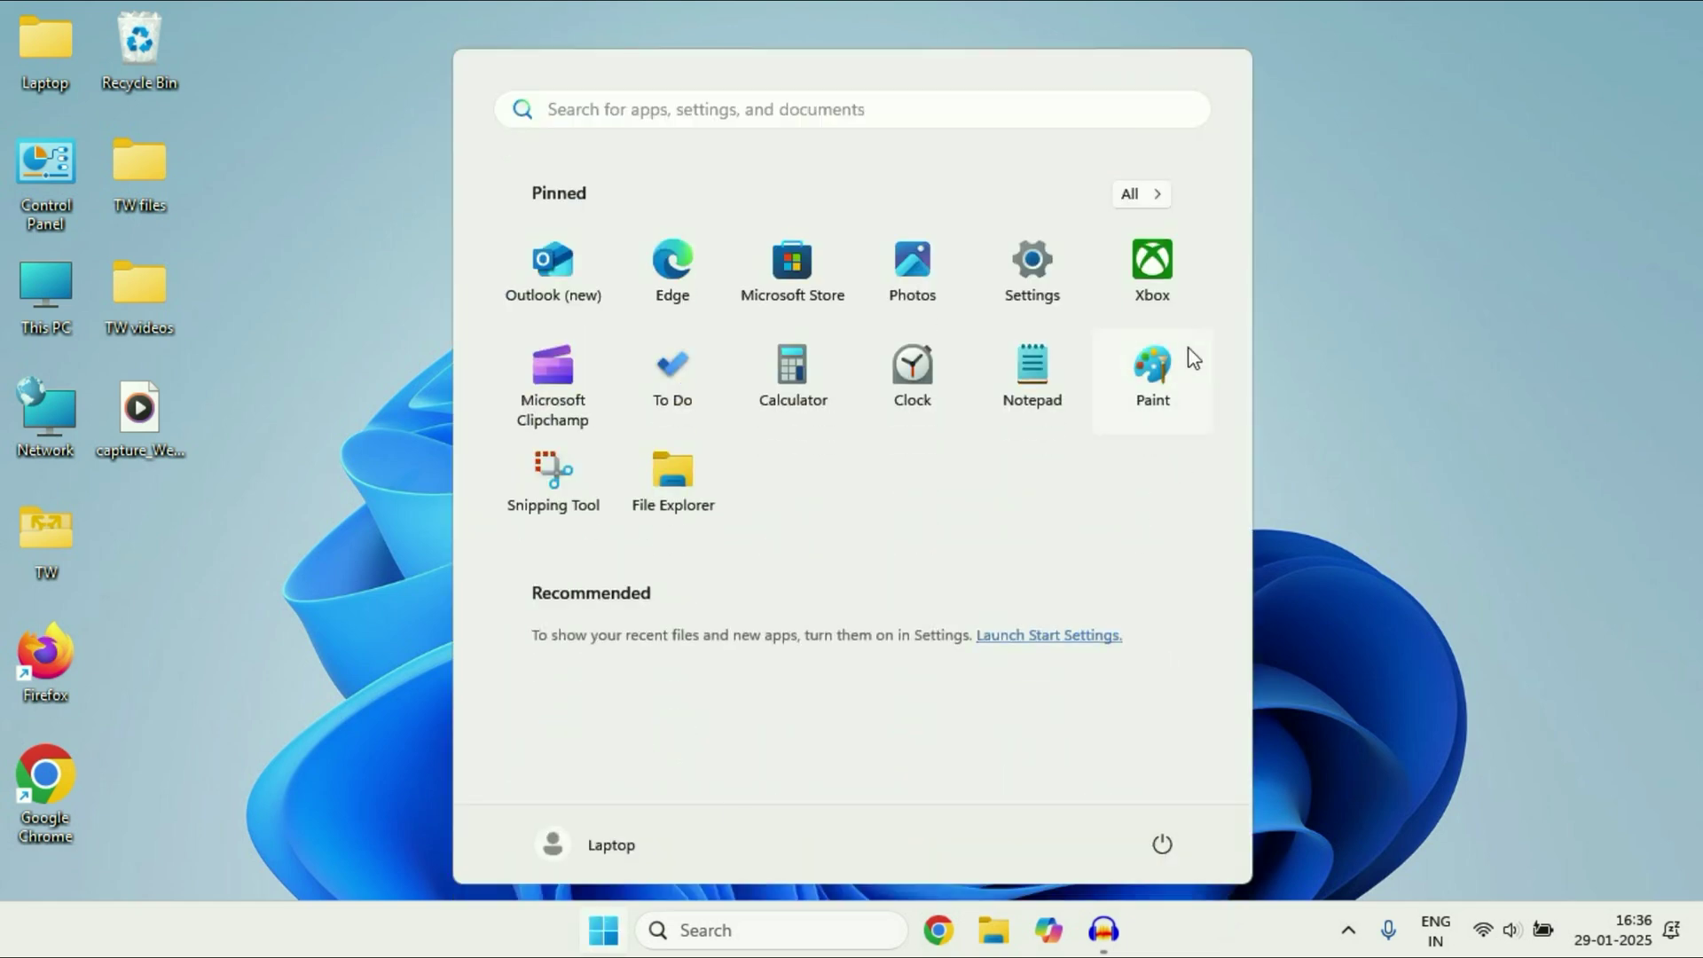
{"action": "left_click", "coordinate": [1132, 205]}
{"action": "left_click_drag", "start_coordinate": [1246, 279], "coordinate": [1234, 500]}
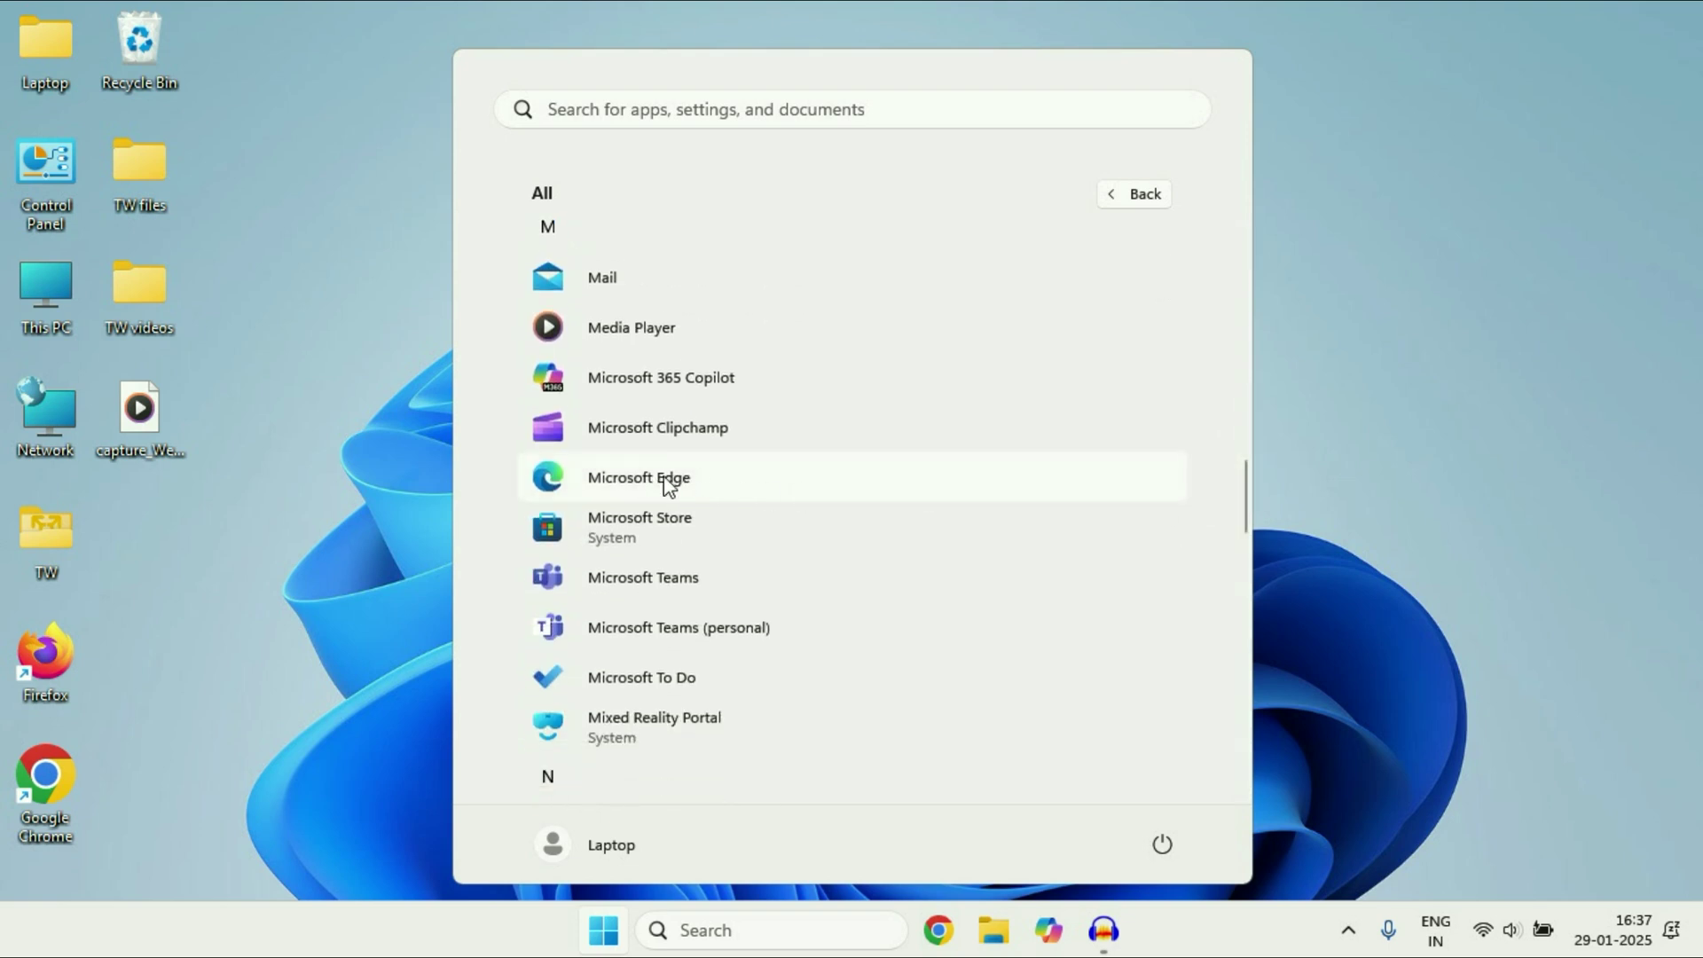
{"action": "left_click_drag", "start_coordinate": [654, 486], "coordinate": [151, 543]}
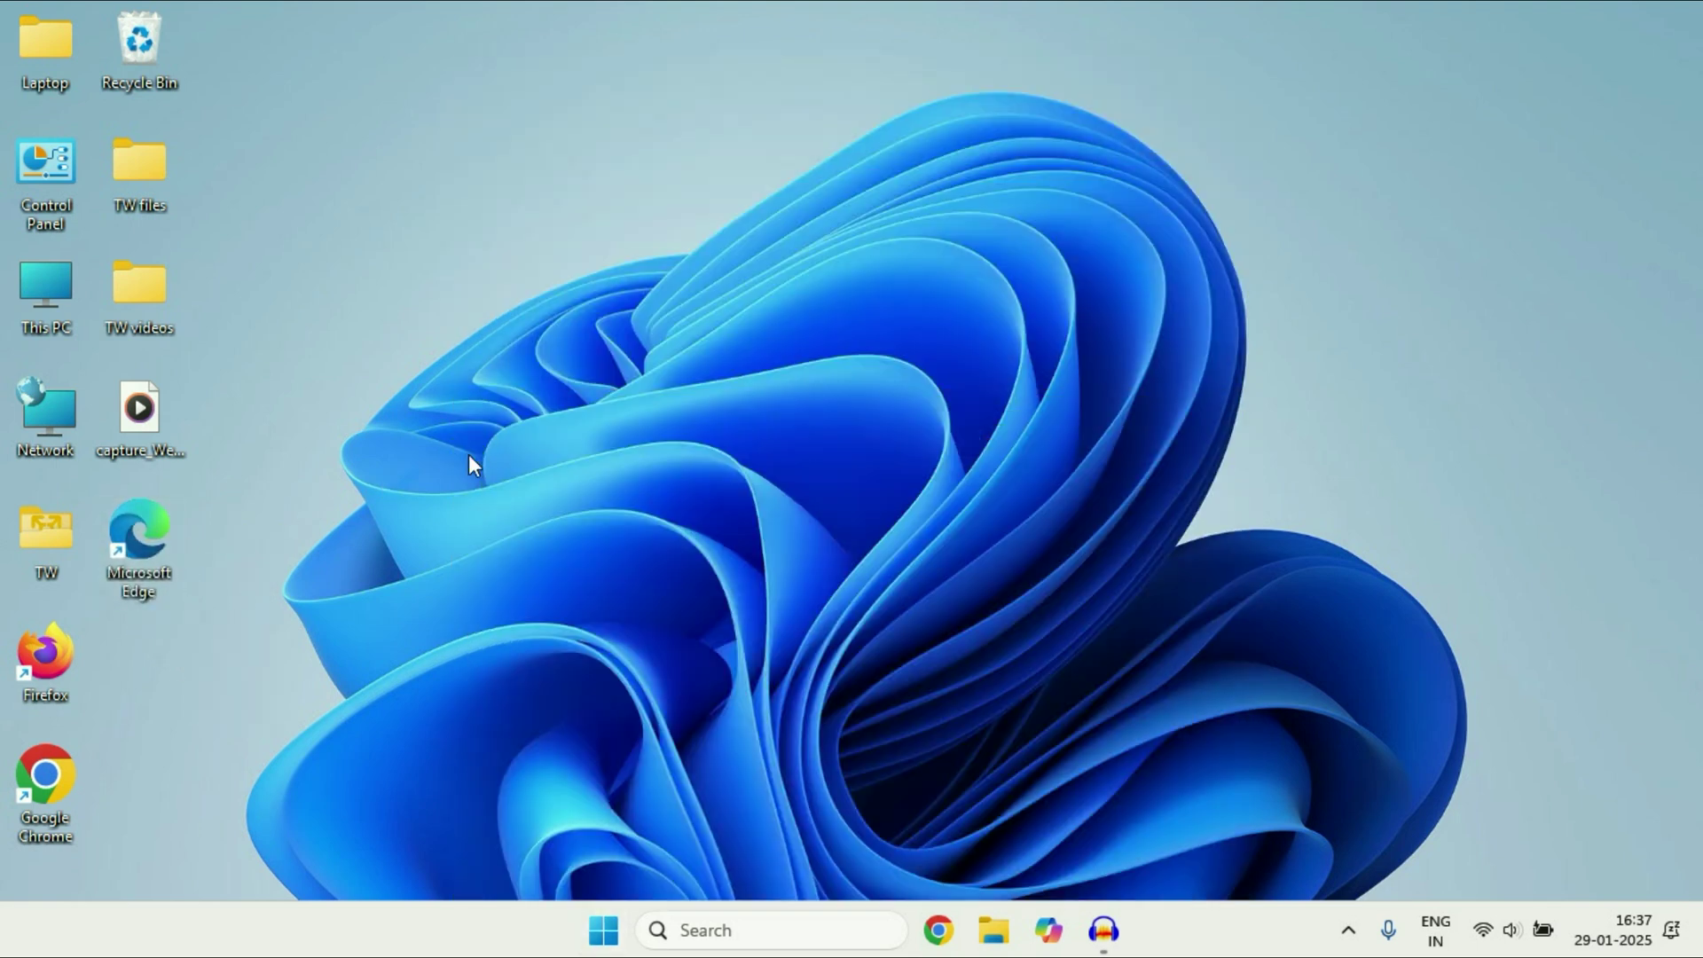
Step: Pin Microsoft Edge to the taskbar from its All apps entry's More menu, then close Start
{"action": "left_click", "coordinate": [599, 941]}
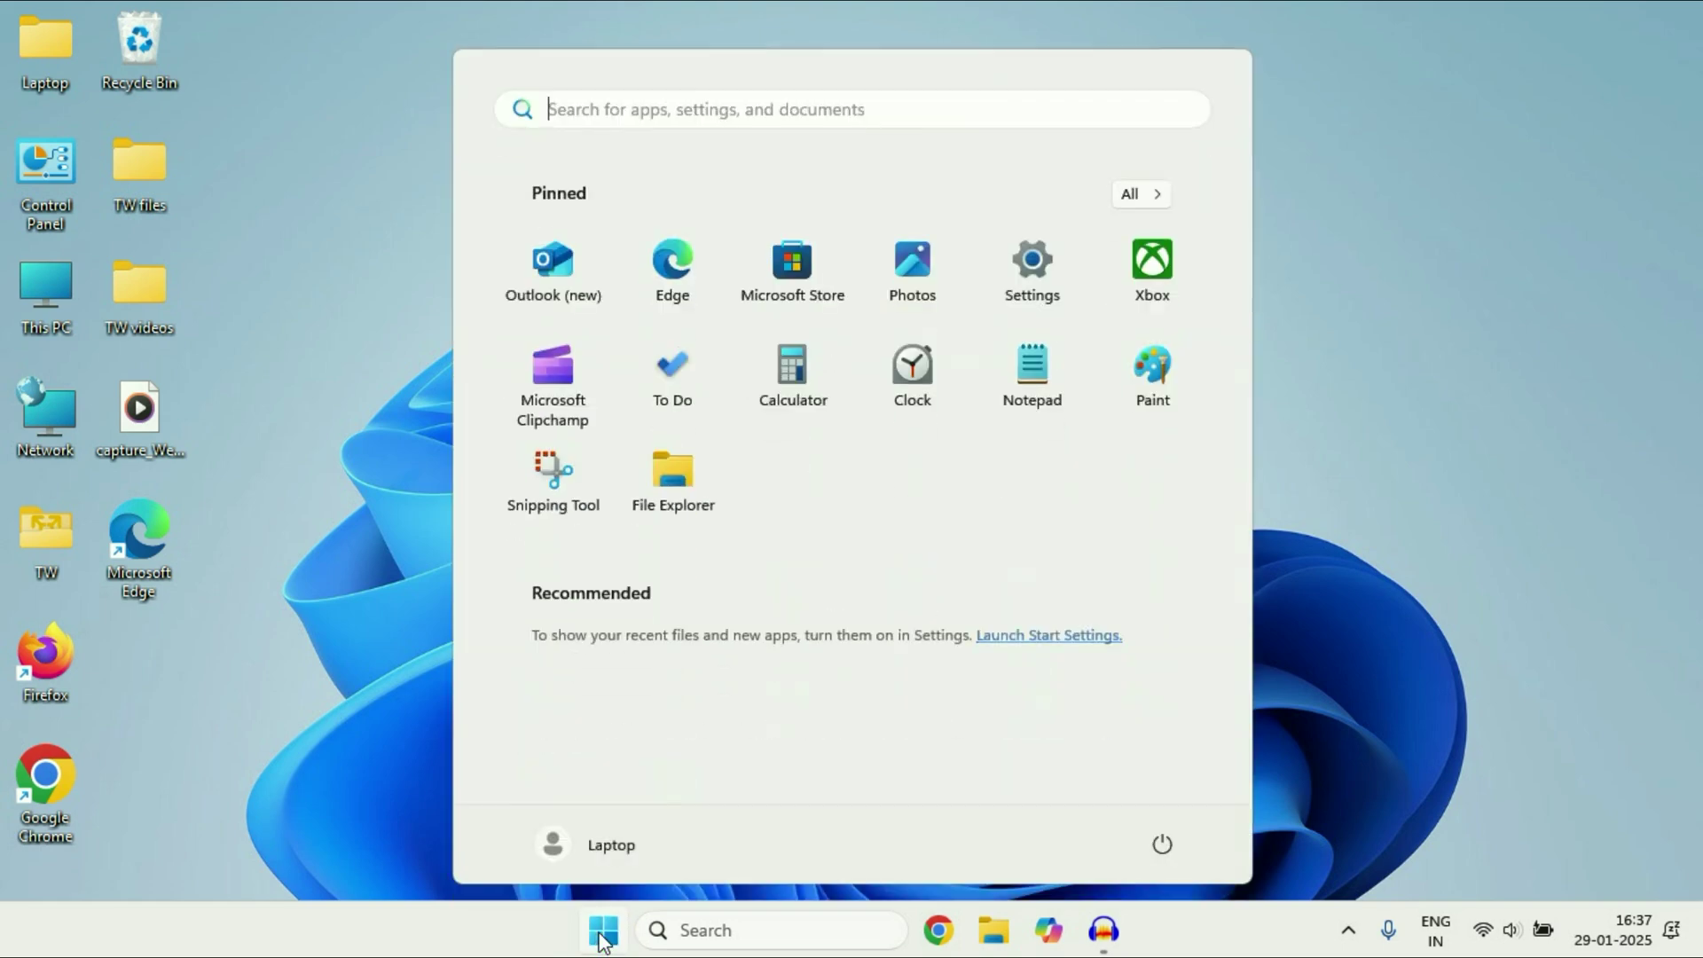
{"action": "left_click", "coordinate": [1129, 198]}
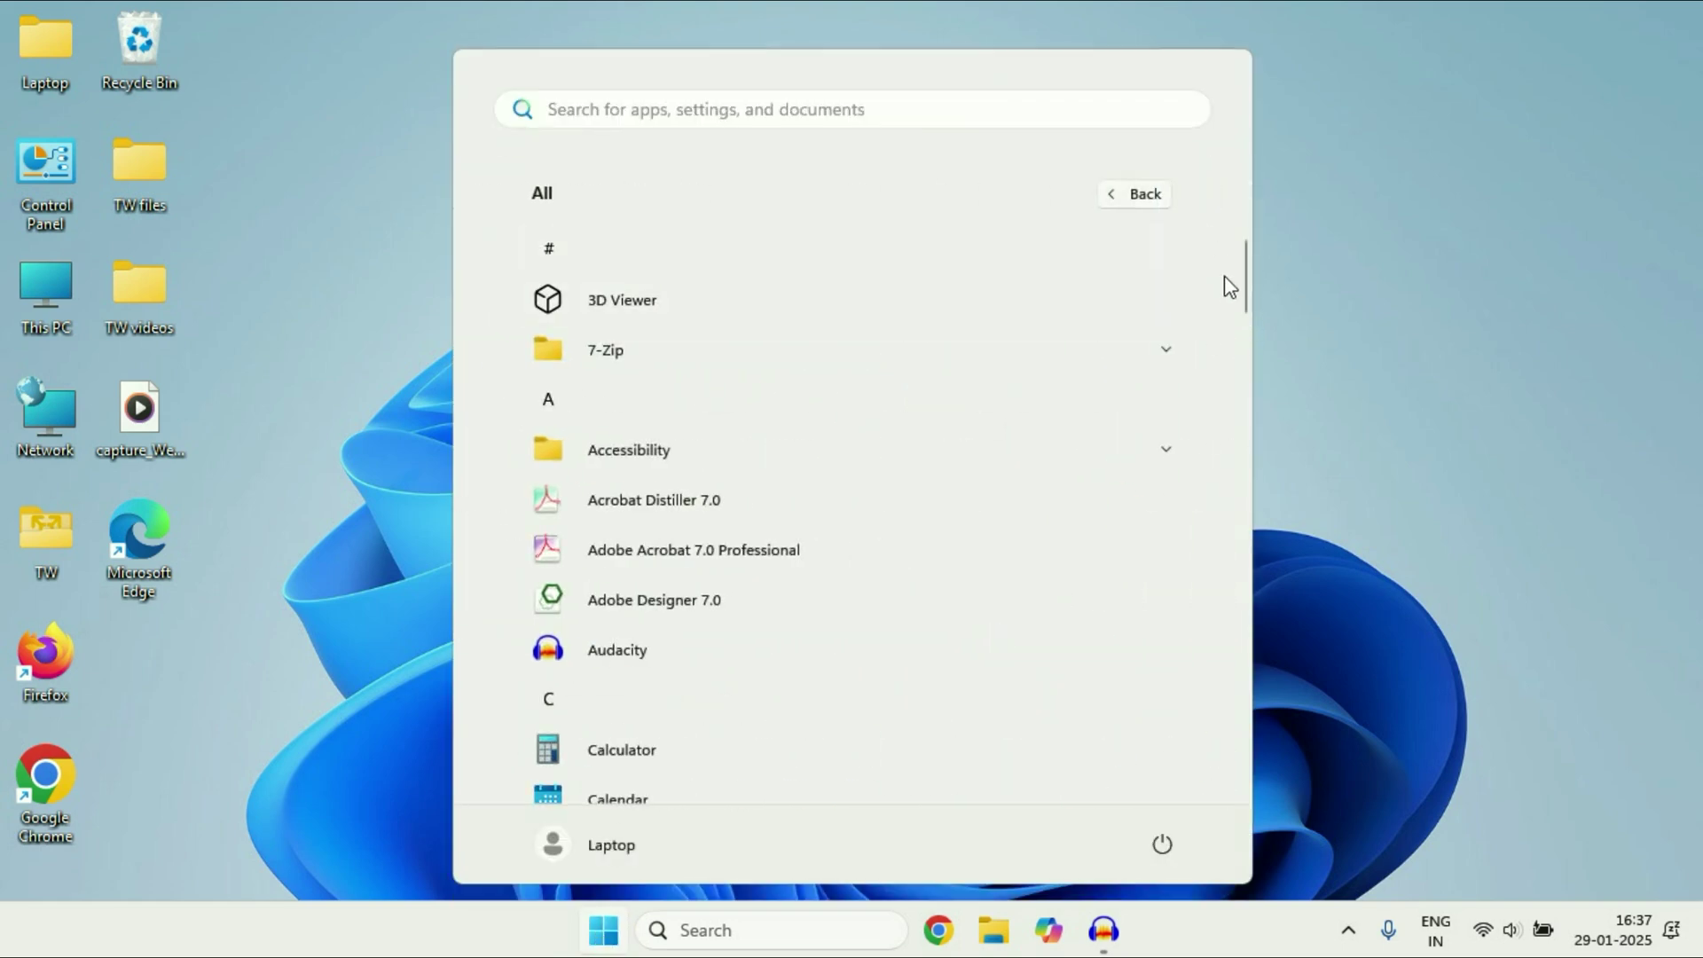
{"action": "left_click_drag", "start_coordinate": [1246, 285], "coordinate": [1243, 487]}
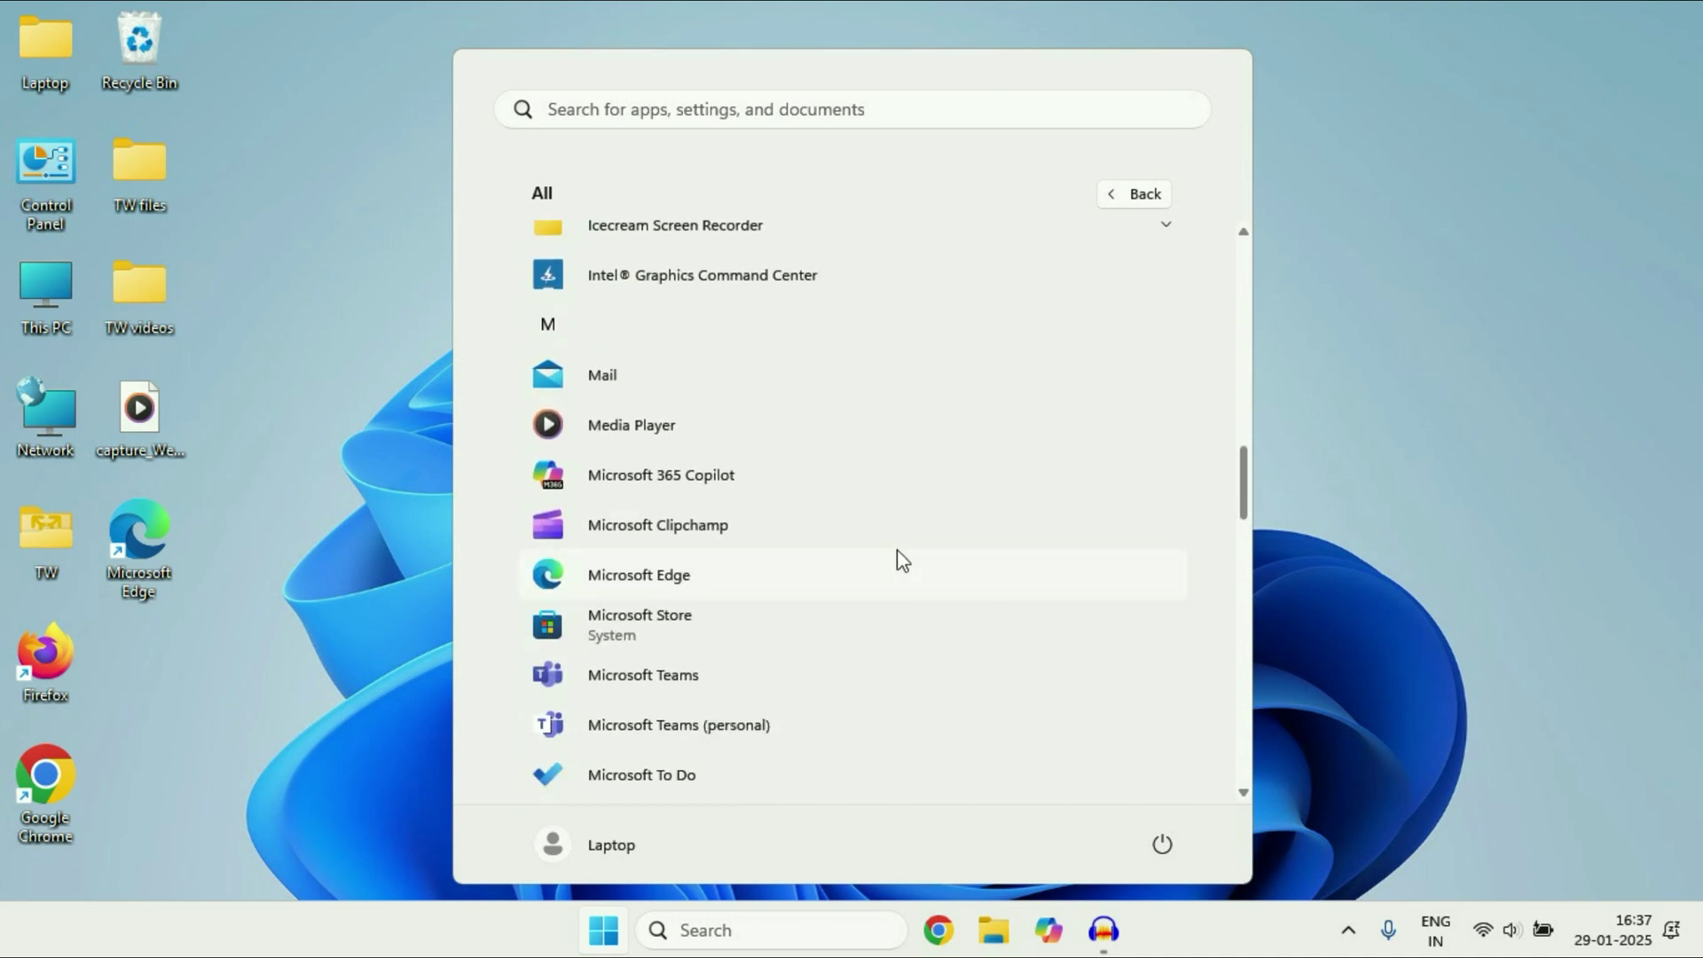
{"action": "right_click", "coordinate": [665, 579]}
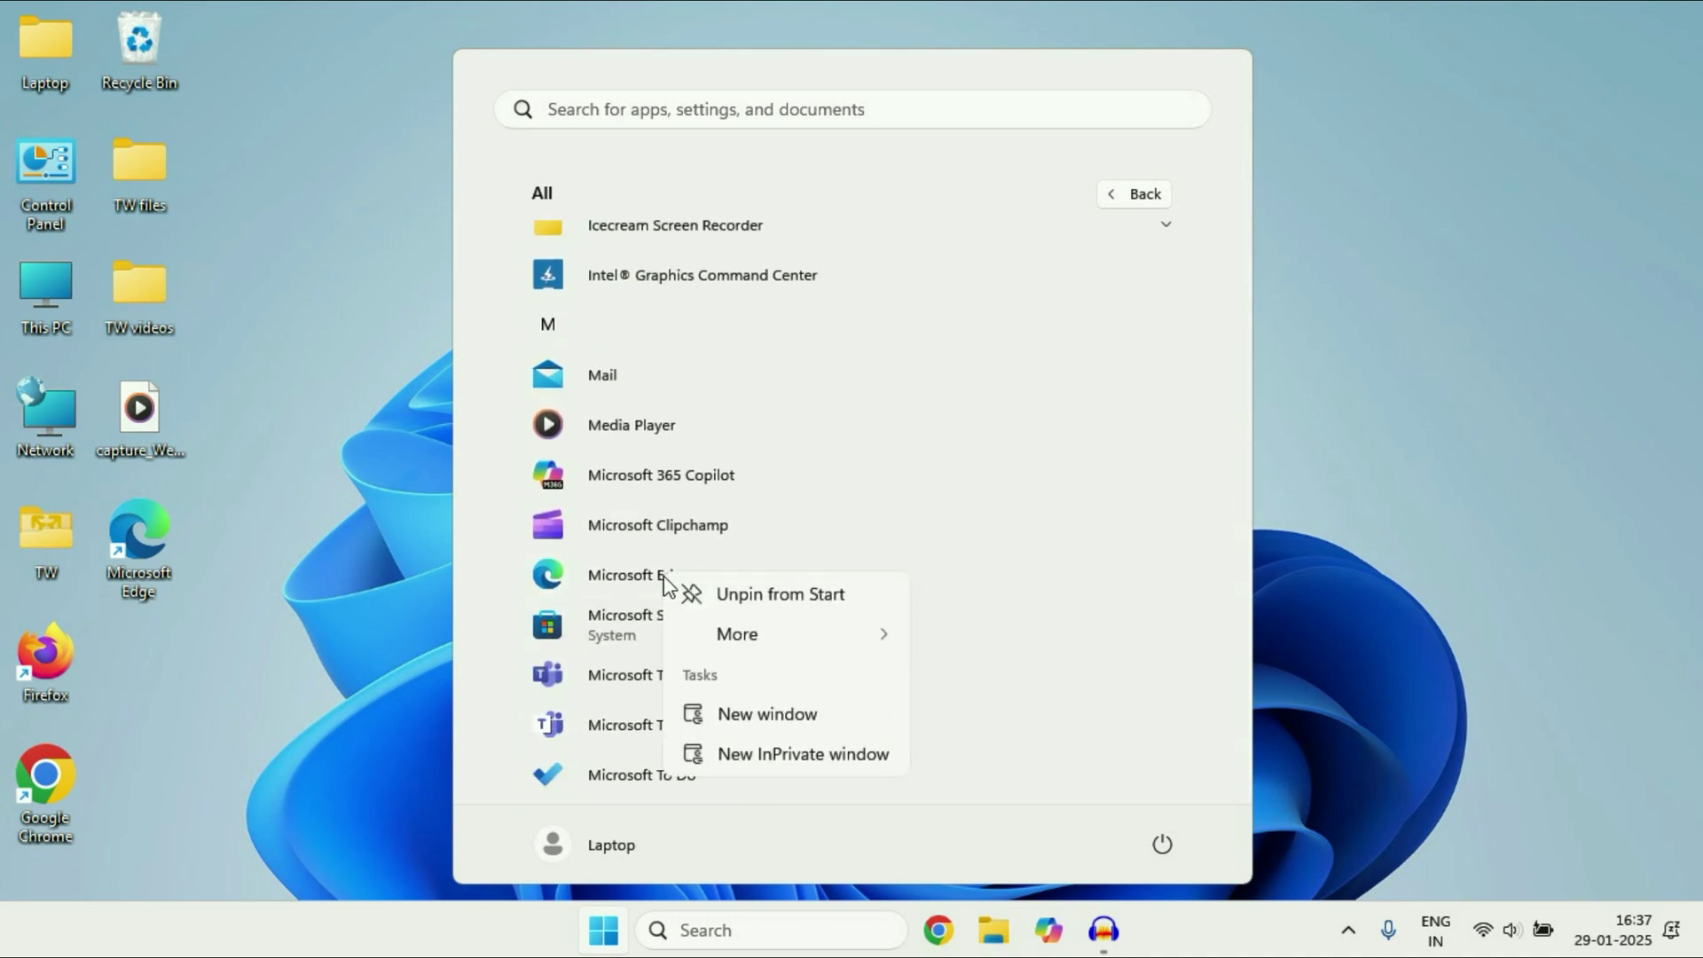
{"action": "mouse_move", "coordinate": [829, 631]}
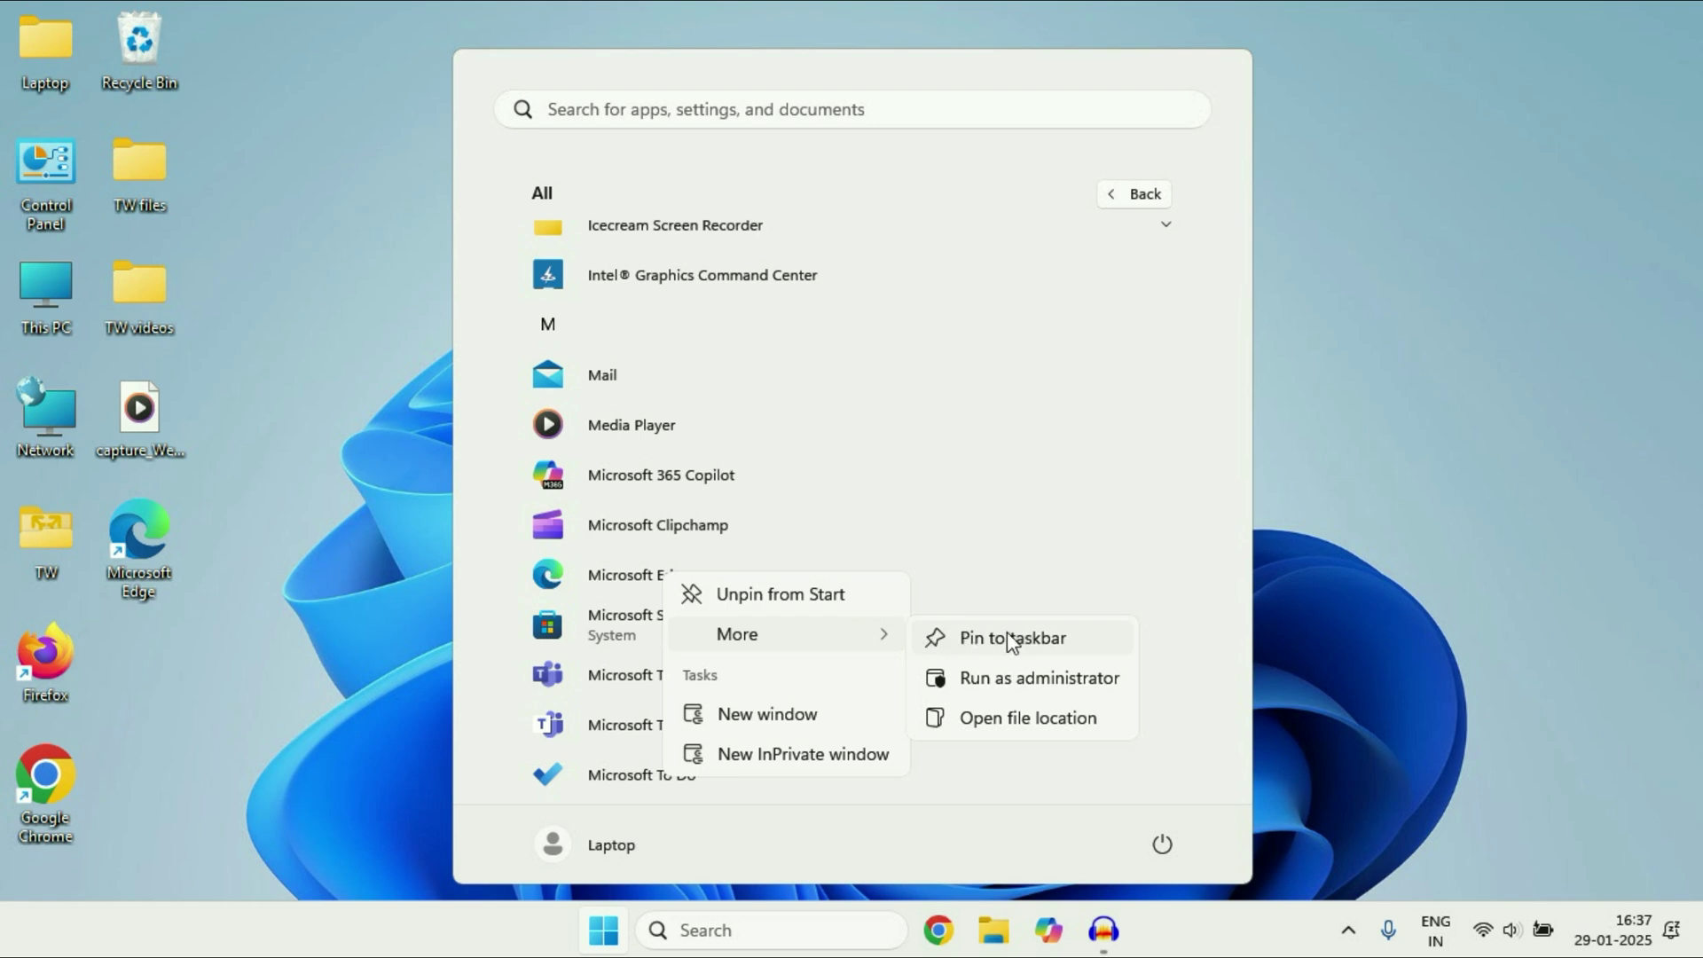
{"action": "left_click", "coordinate": [1020, 650]}
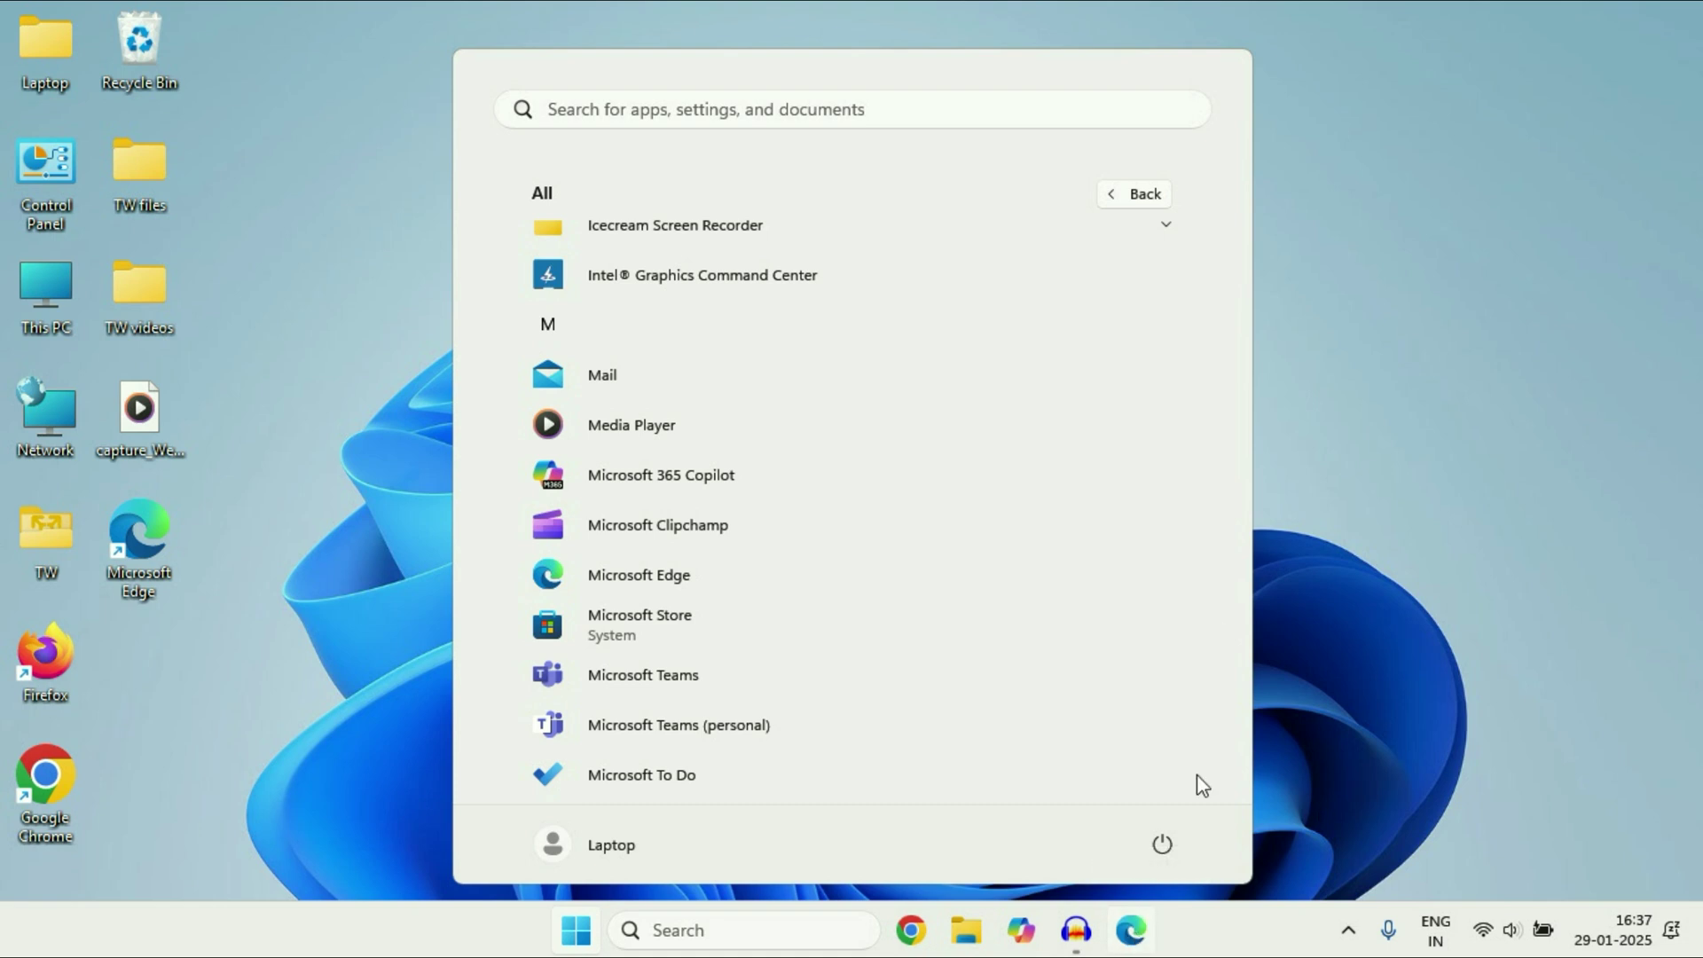
{"action": "left_click", "coordinate": [1414, 152]}
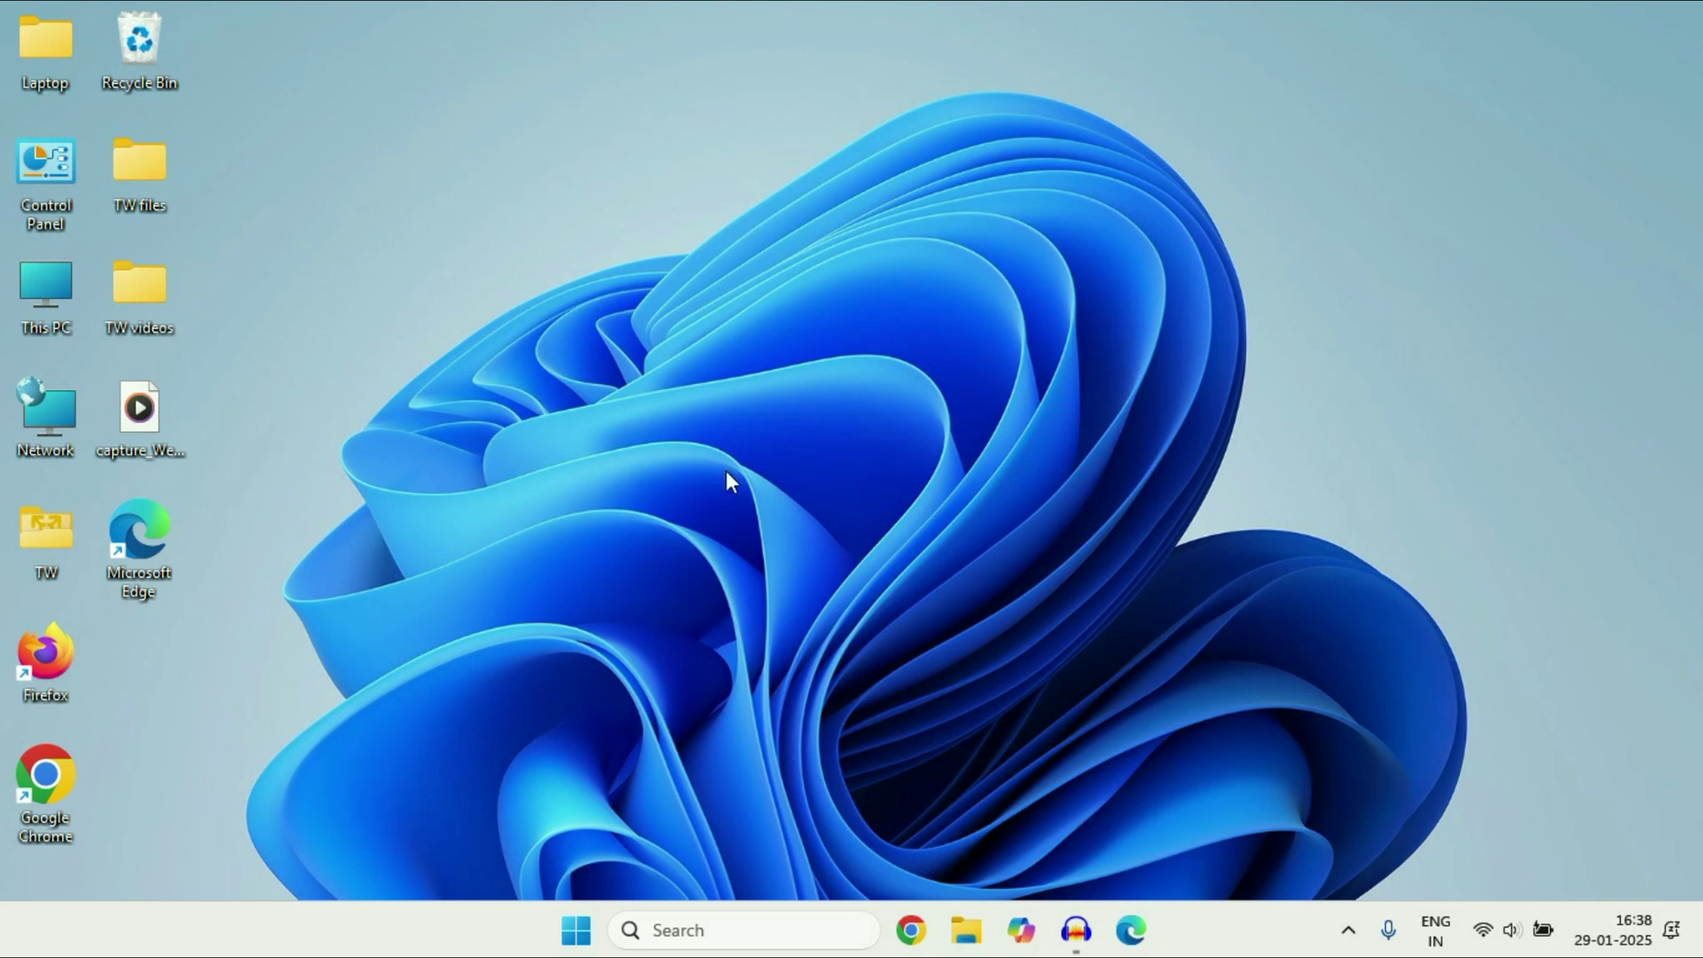
Step: Turn Night light on and back off in Quick Settings, then close the panel
{"action": "left_click", "coordinate": [1486, 932]}
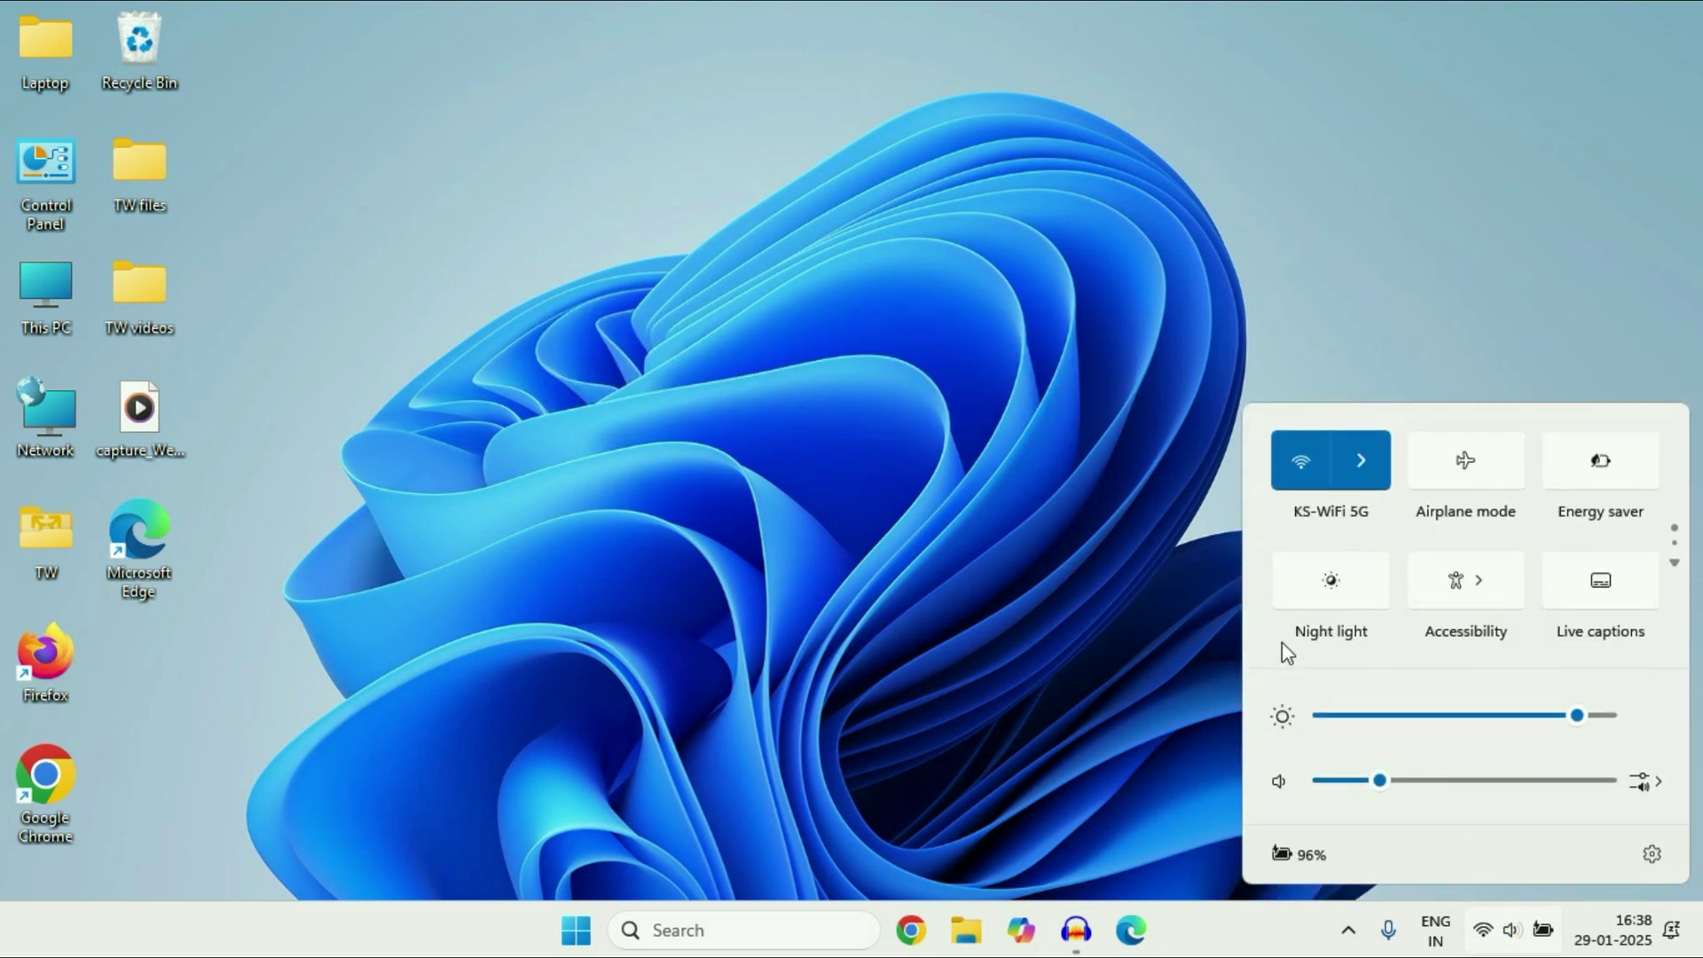
{"action": "left_click", "coordinate": [1343, 600]}
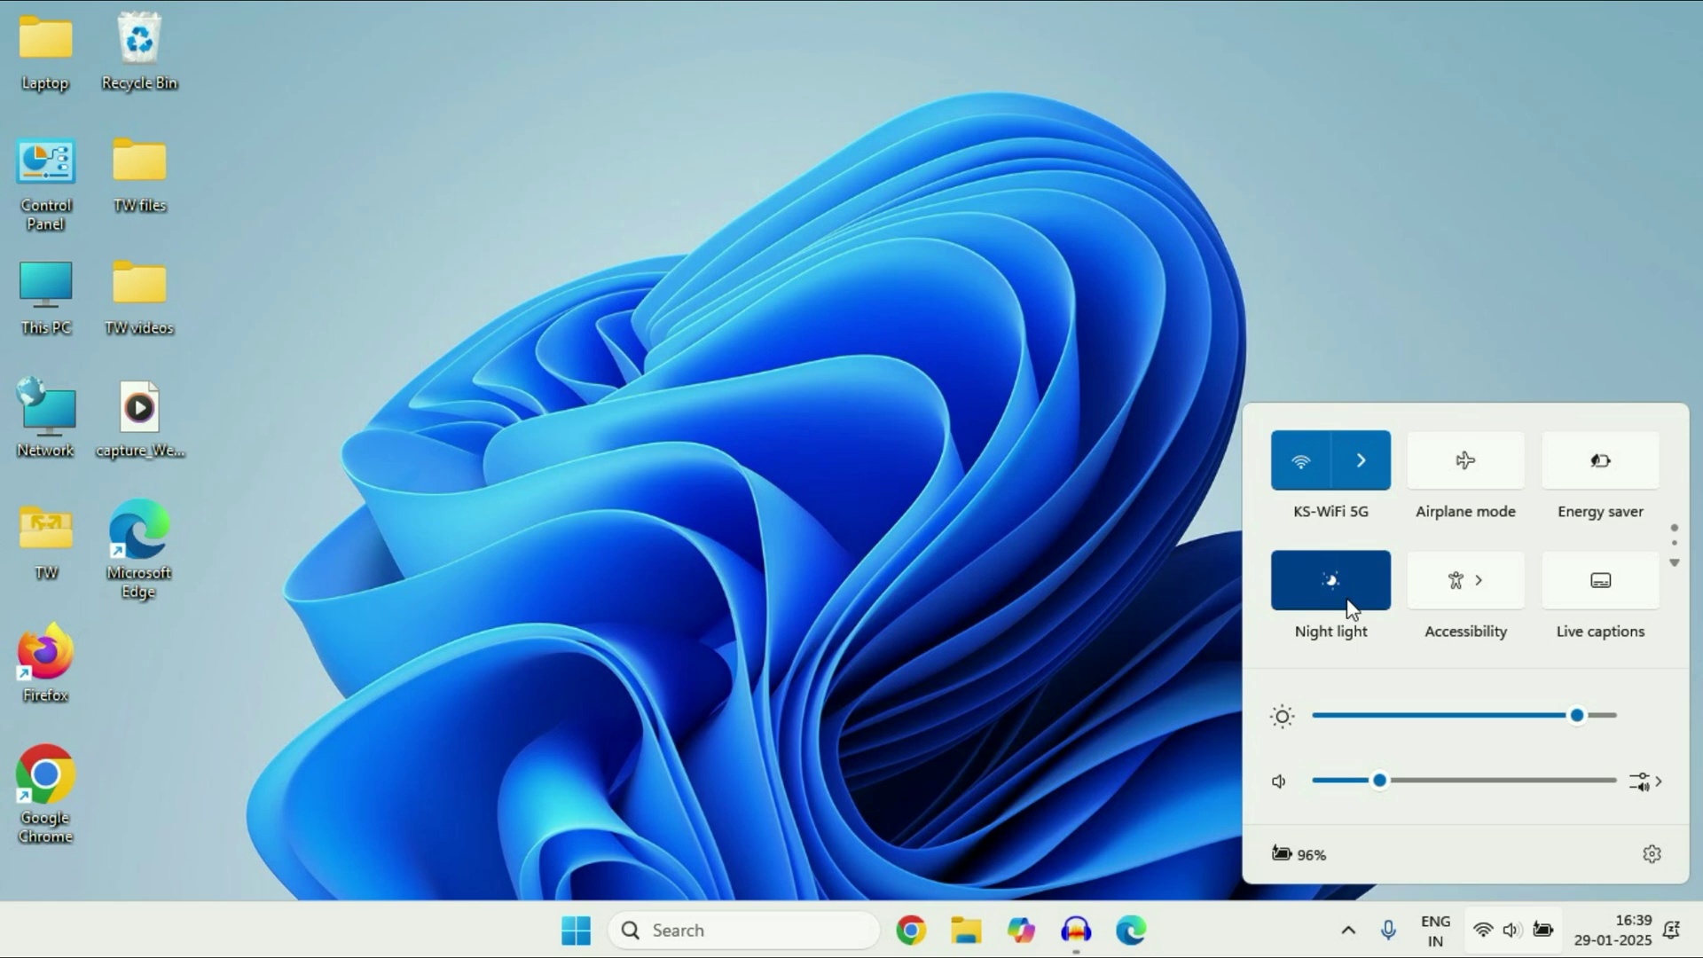
{"action": "left_click", "coordinate": [1324, 568]}
{"action": "left_click", "coordinate": [1020, 501]}
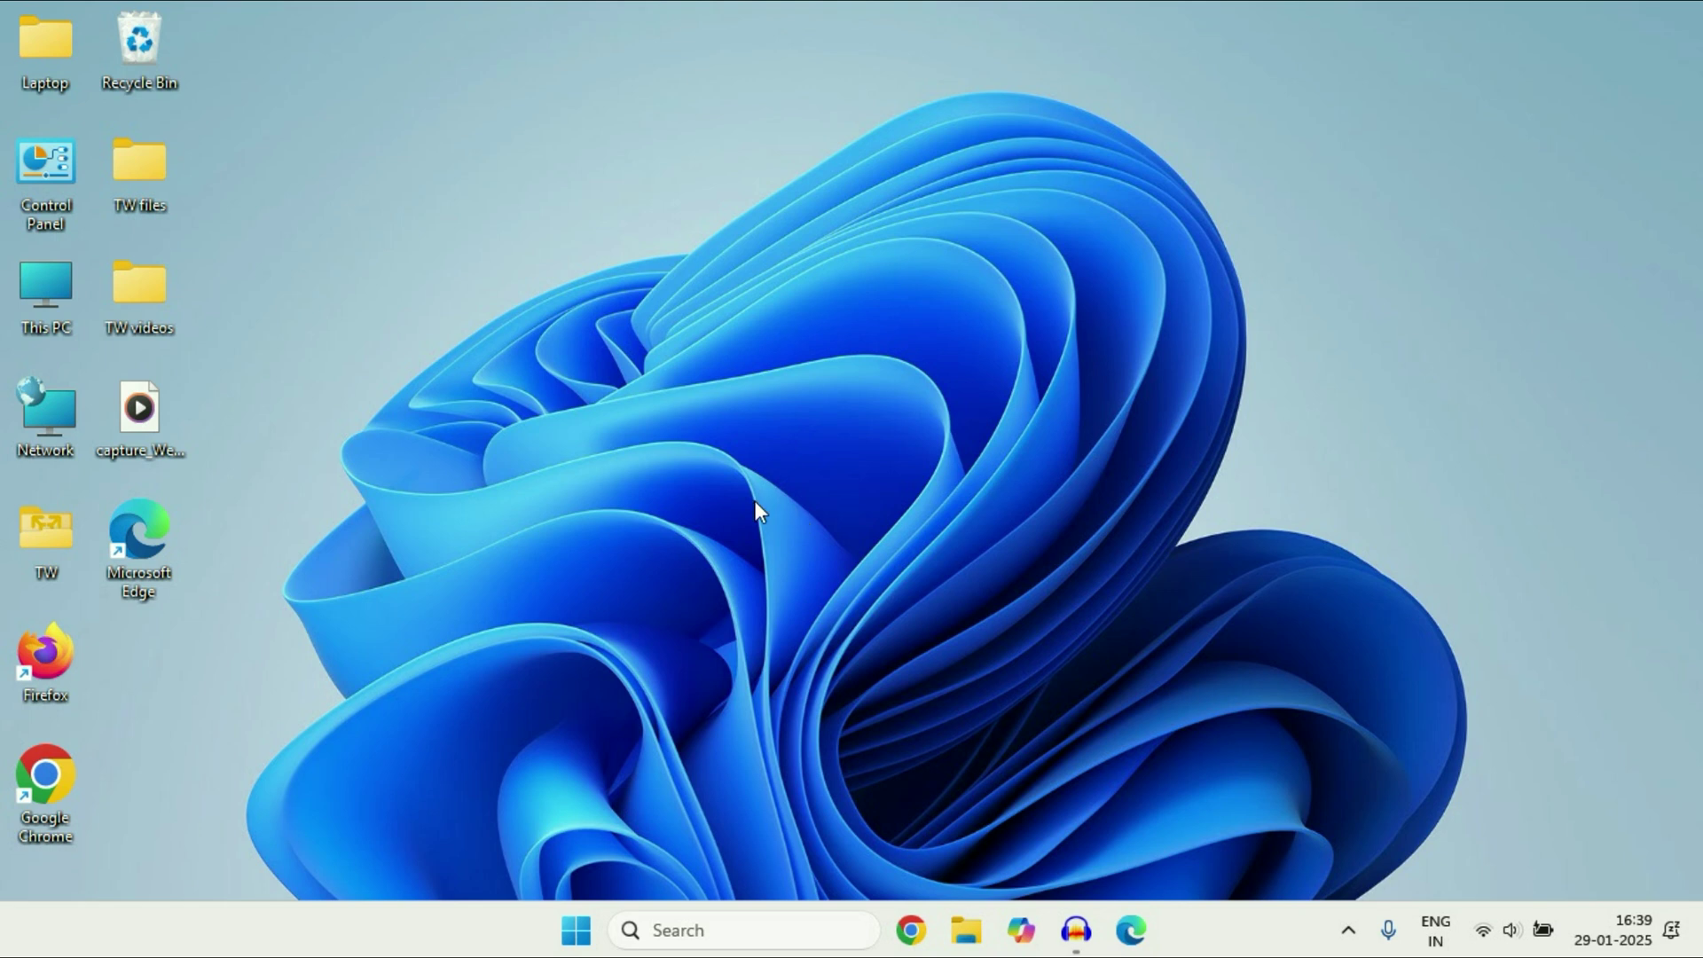
{"action": "left_click", "coordinate": [576, 938]}
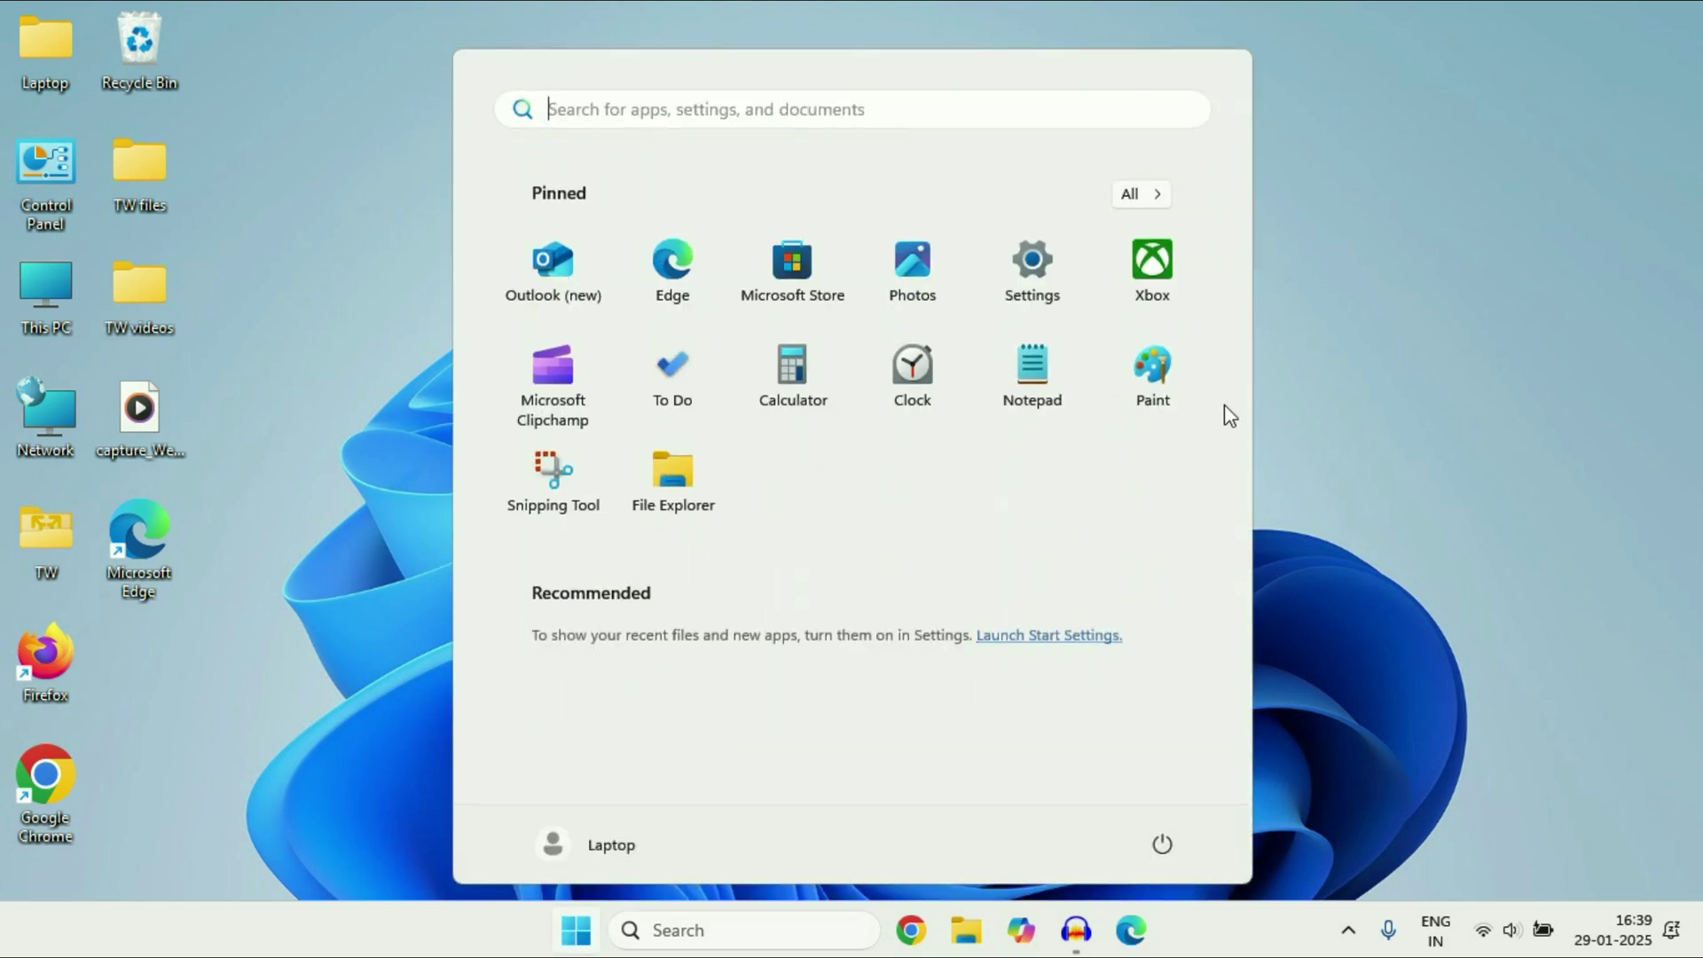
{"action": "left_click", "coordinate": [1033, 266]}
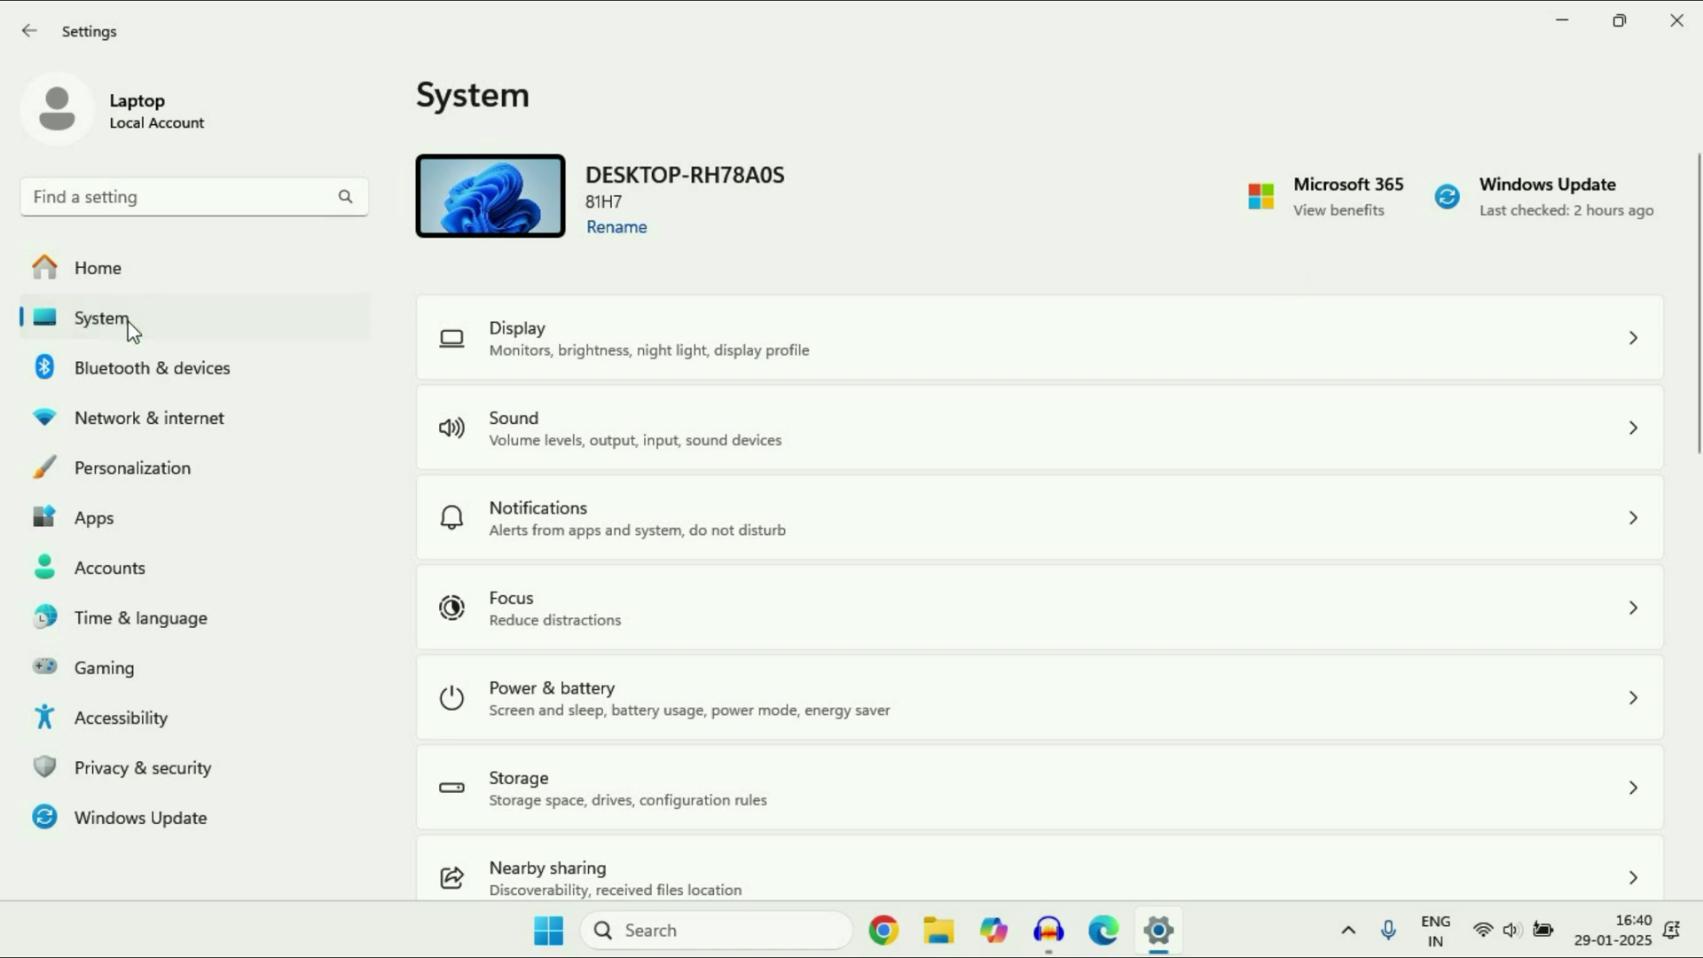
{"action": "scroll", "coordinate": [930, 477], "scroll_direction": "down", "scroll_amount": 3}
{"action": "left_click", "coordinate": [860, 559]}
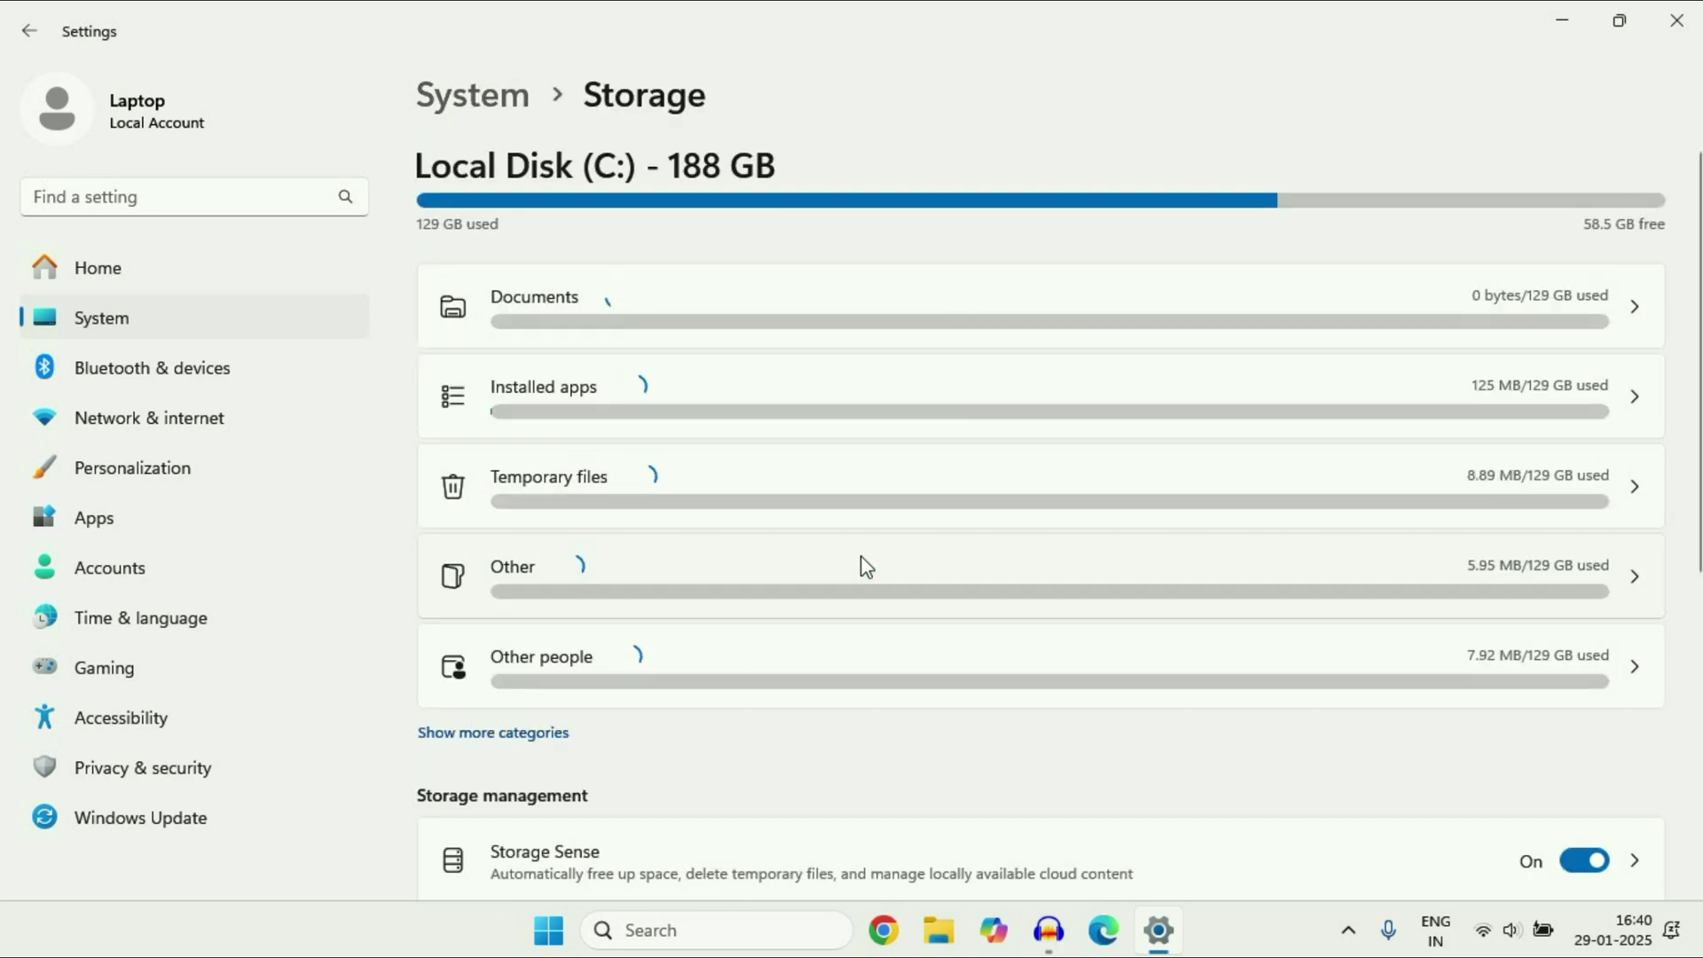
{"action": "scroll", "coordinate": [867, 566], "scroll_direction": "down", "scroll_amount": 3}
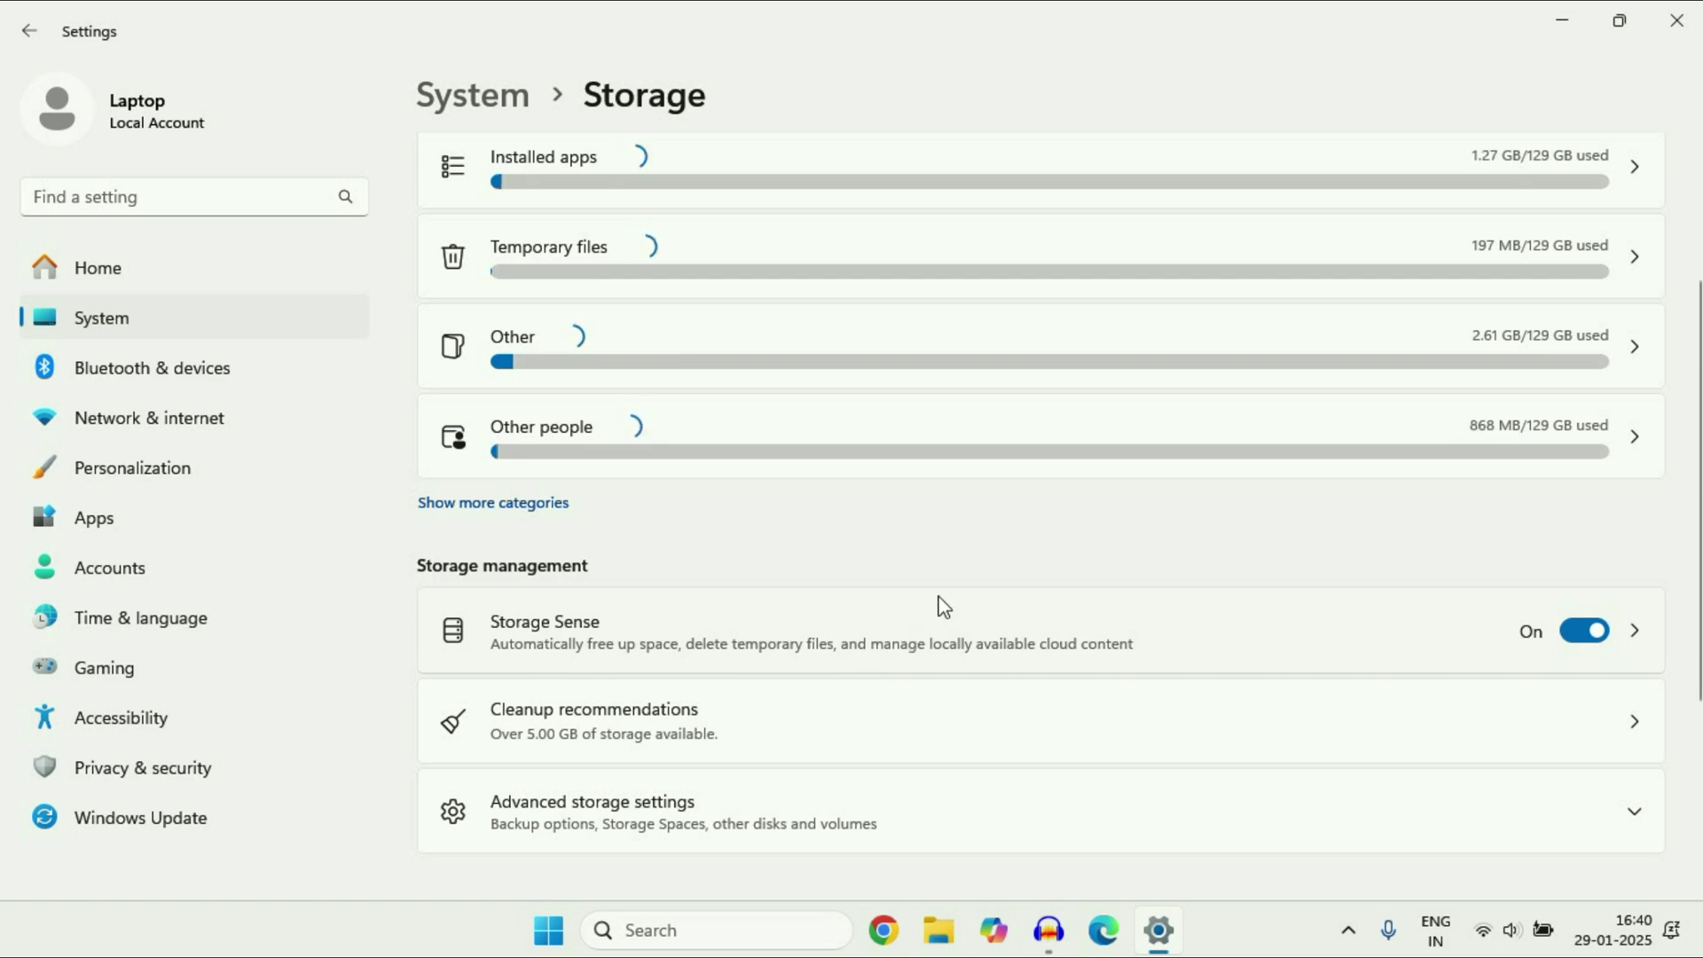
{"action": "left_click", "coordinate": [1563, 629]}
{"action": "left_click", "coordinate": [1597, 632]}
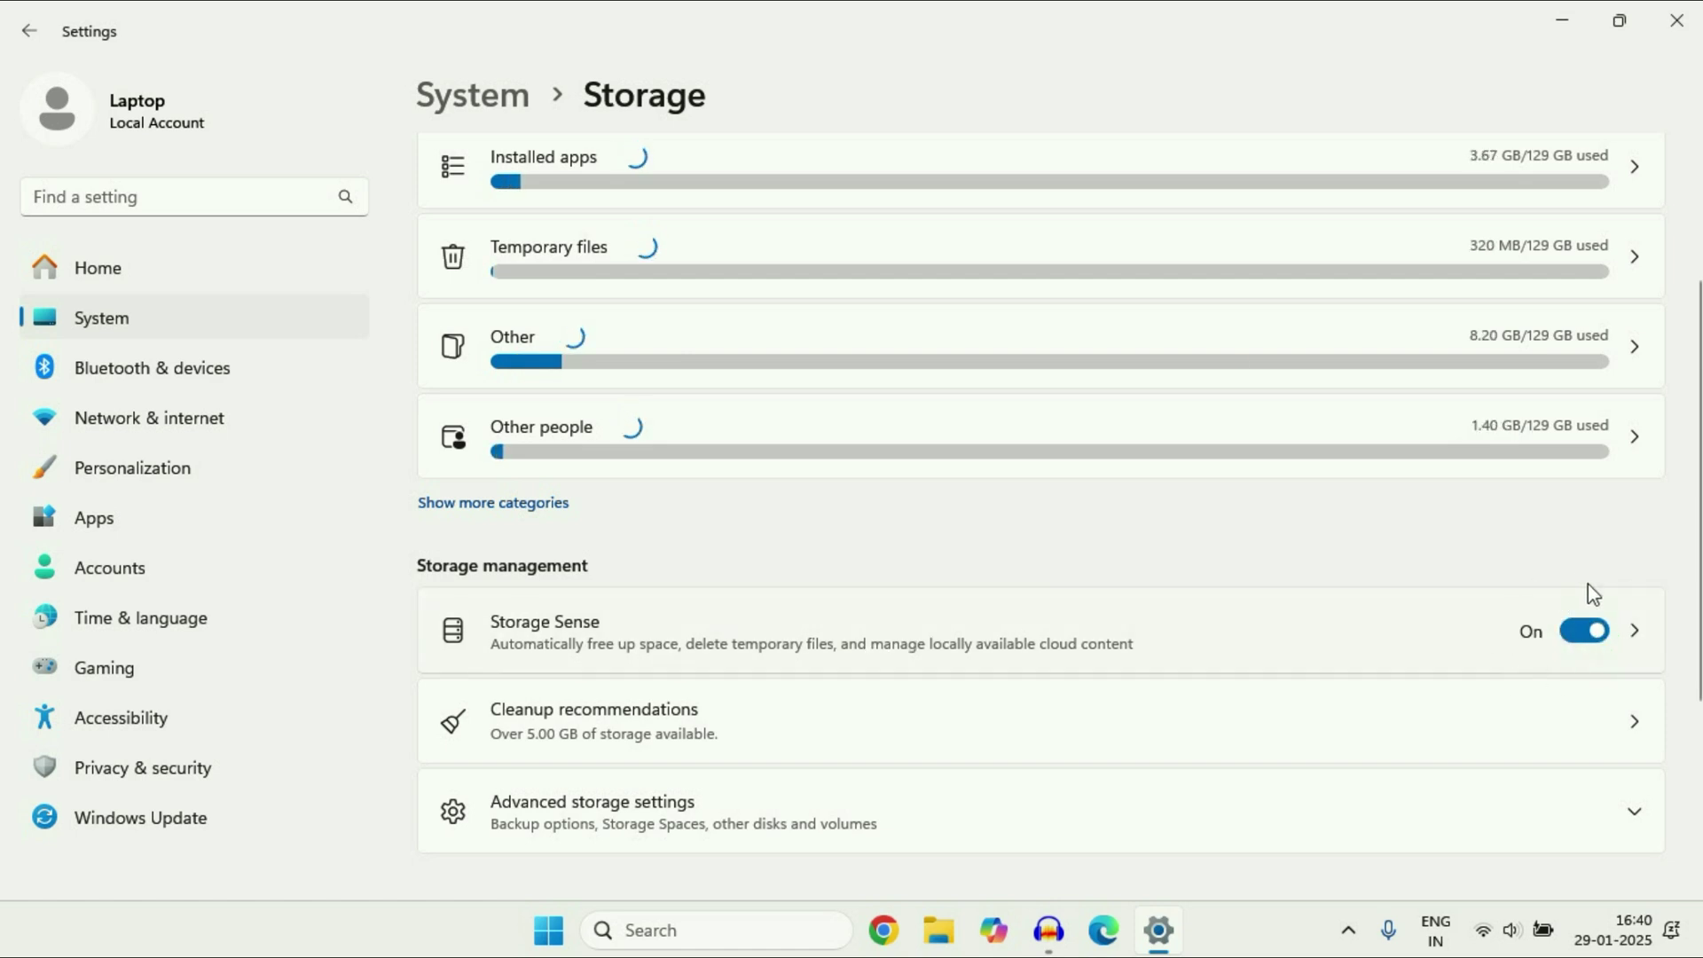
{"action": "left_click", "coordinate": [1685, 34]}
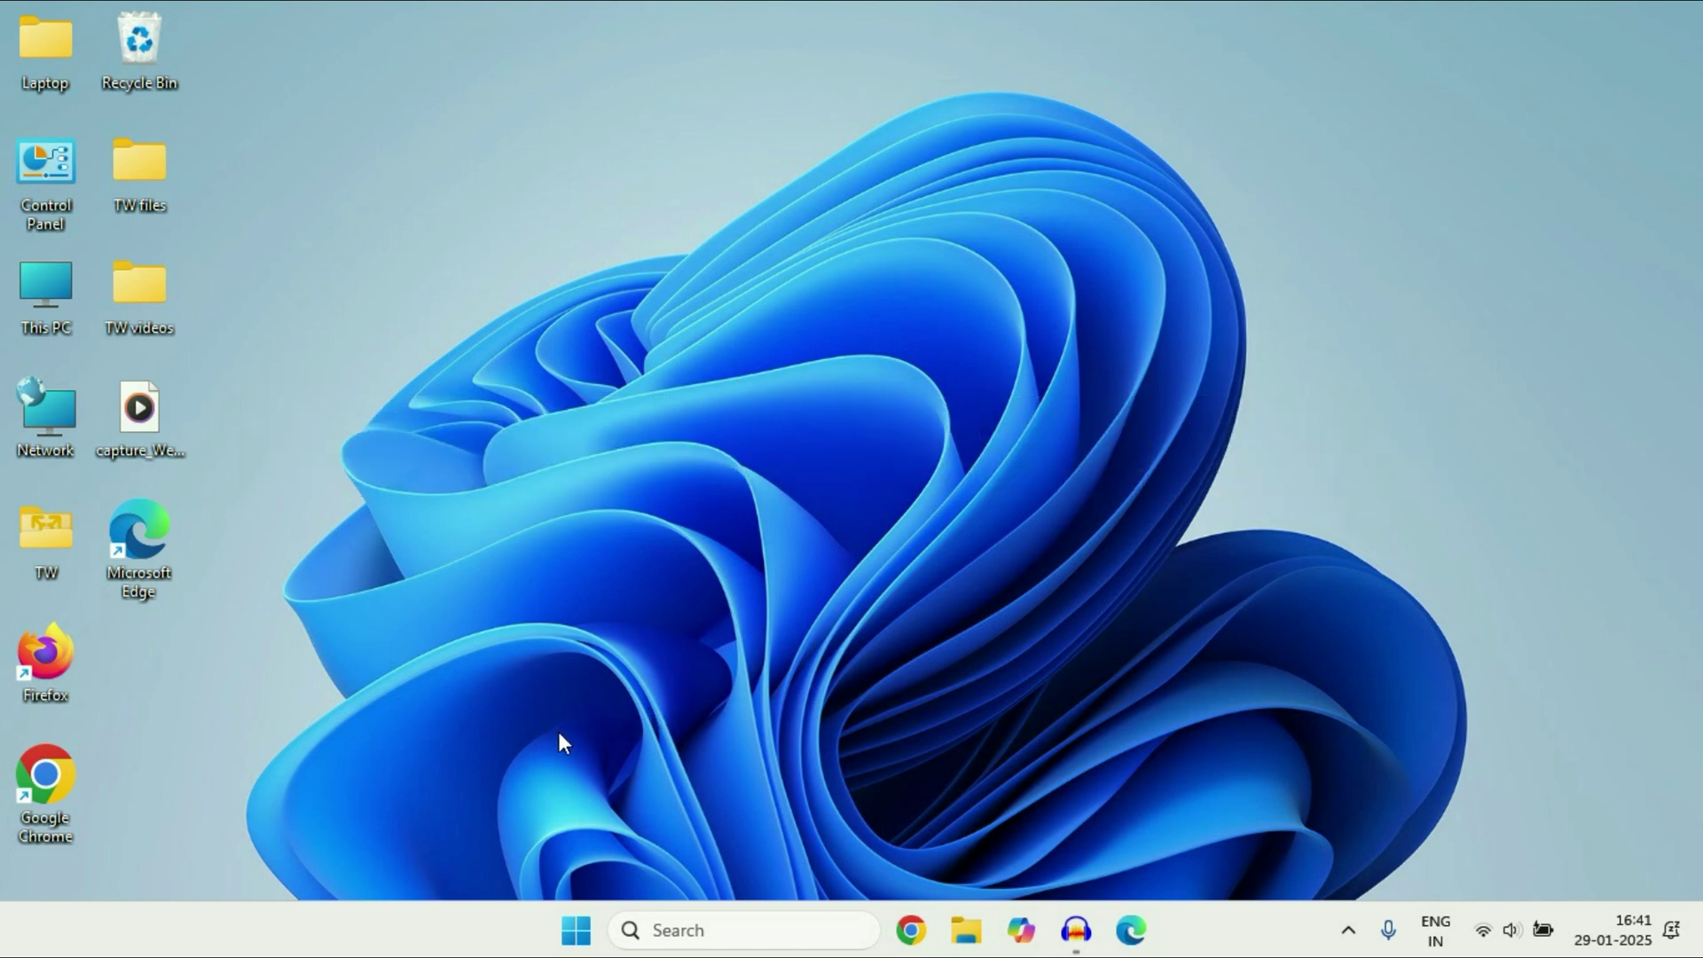
Step: Open the Startup apps page under Apps in Settings
{"action": "left_click", "coordinate": [581, 929]}
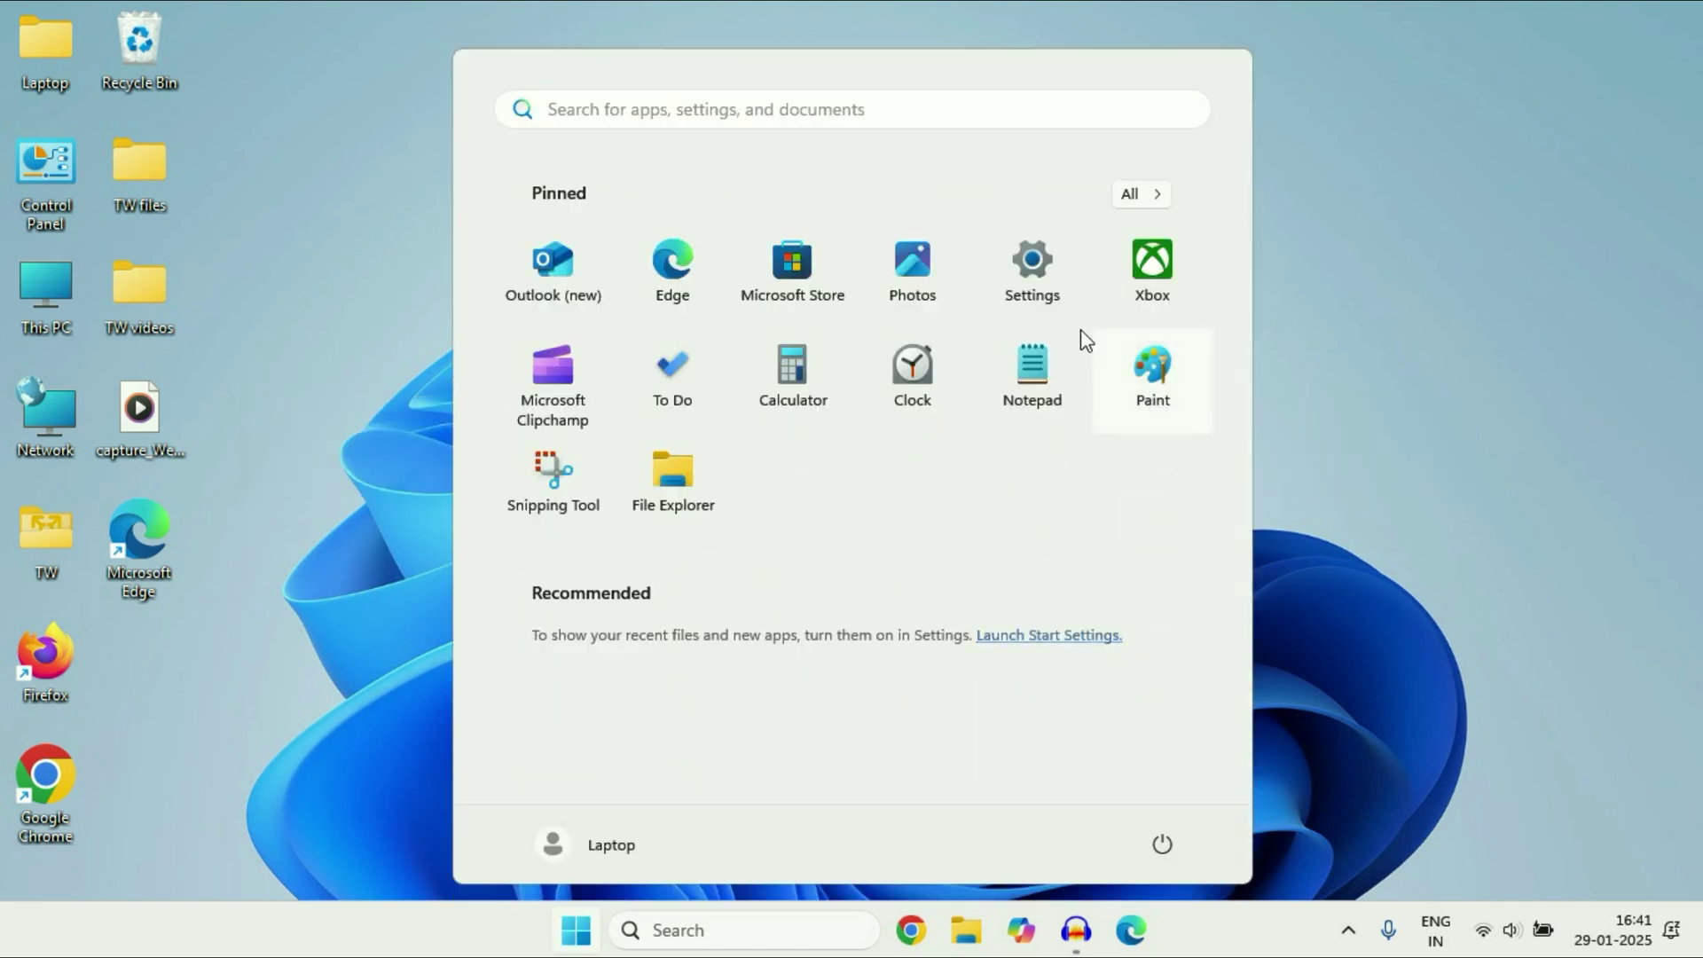
{"action": "left_click", "coordinate": [1036, 266]}
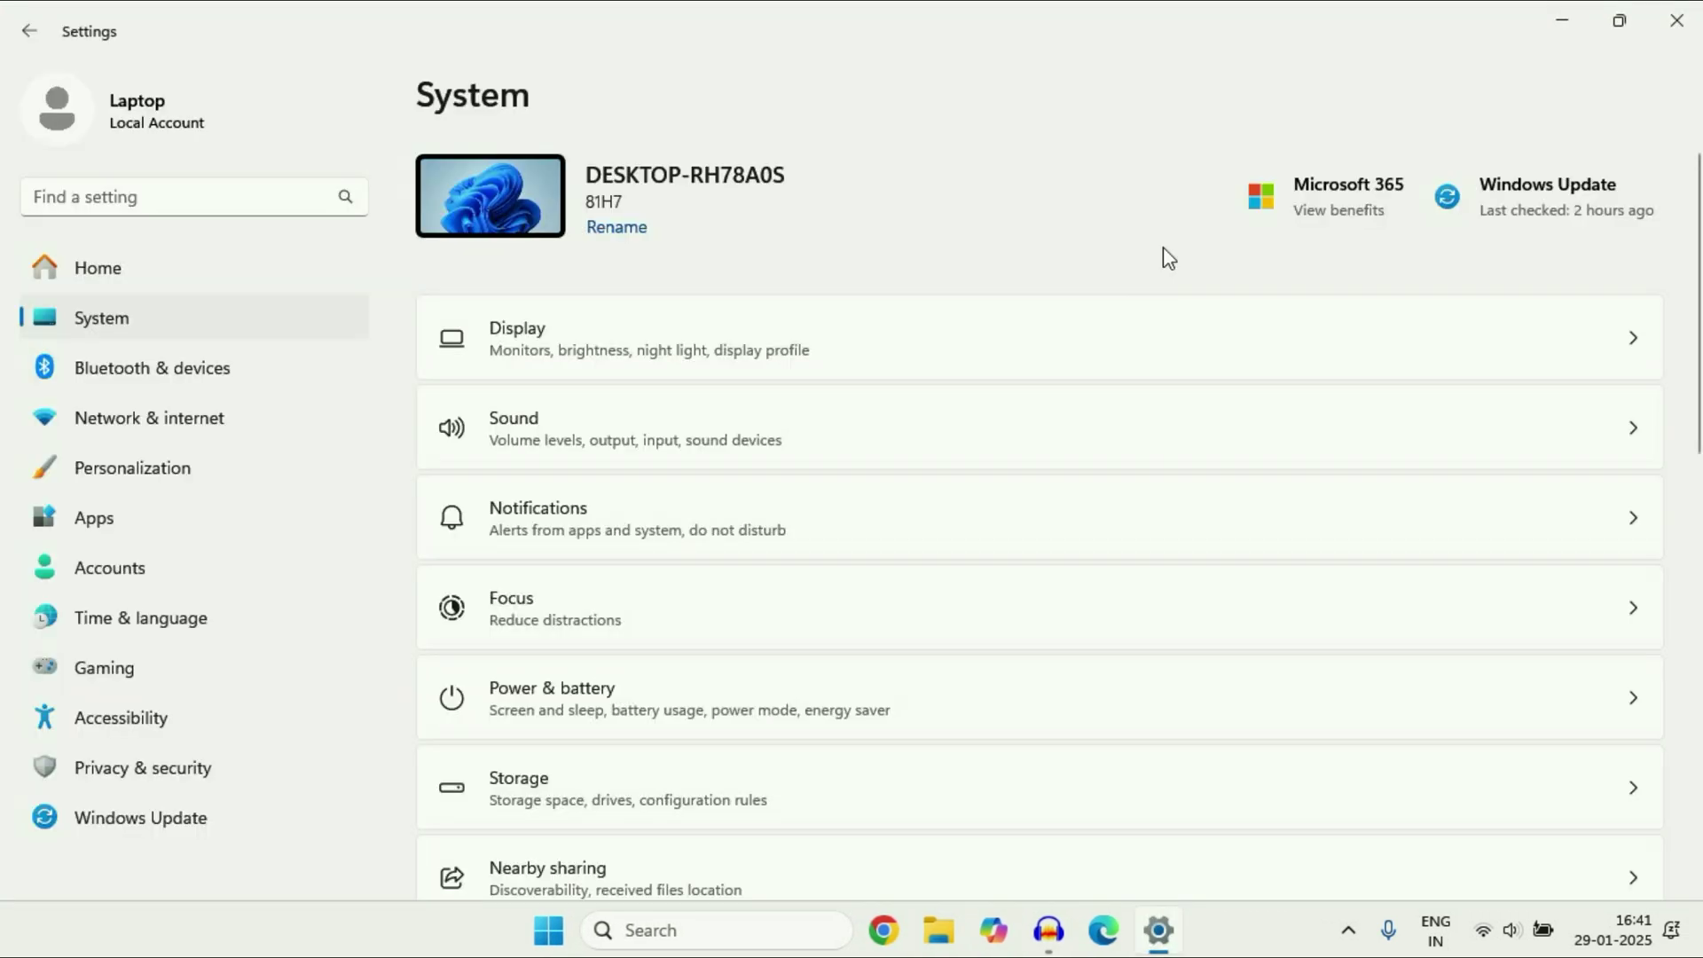
{"action": "left_click", "coordinate": [97, 541]}
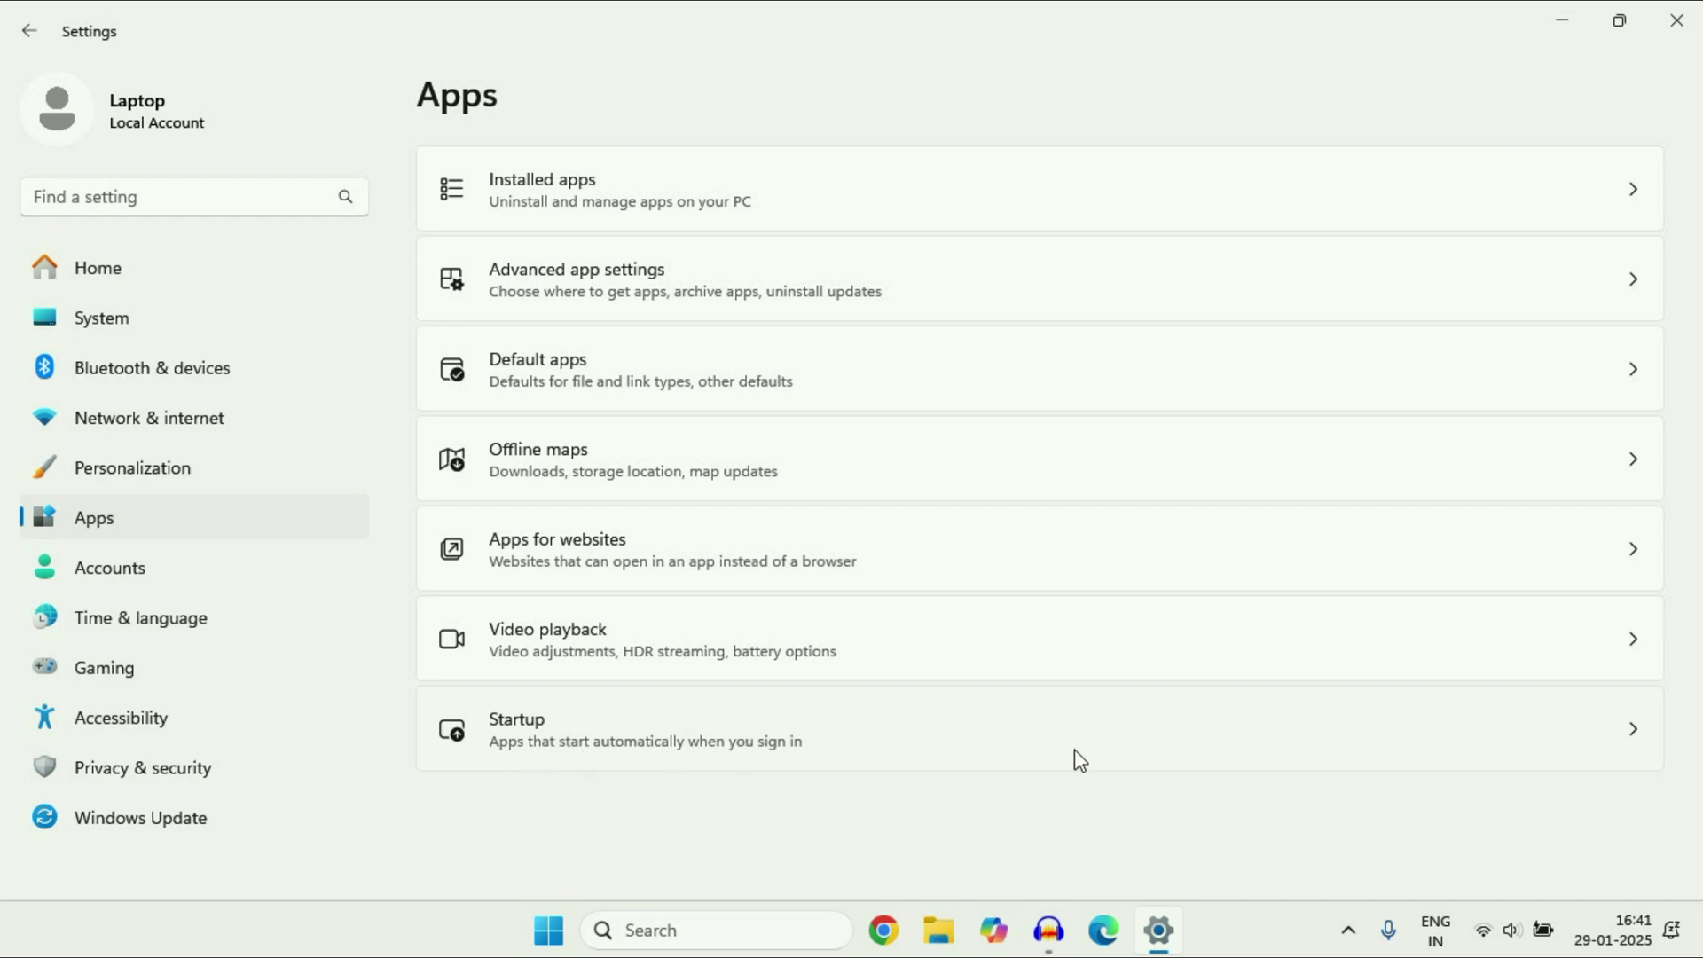
{"action": "left_click", "coordinate": [627, 741]}
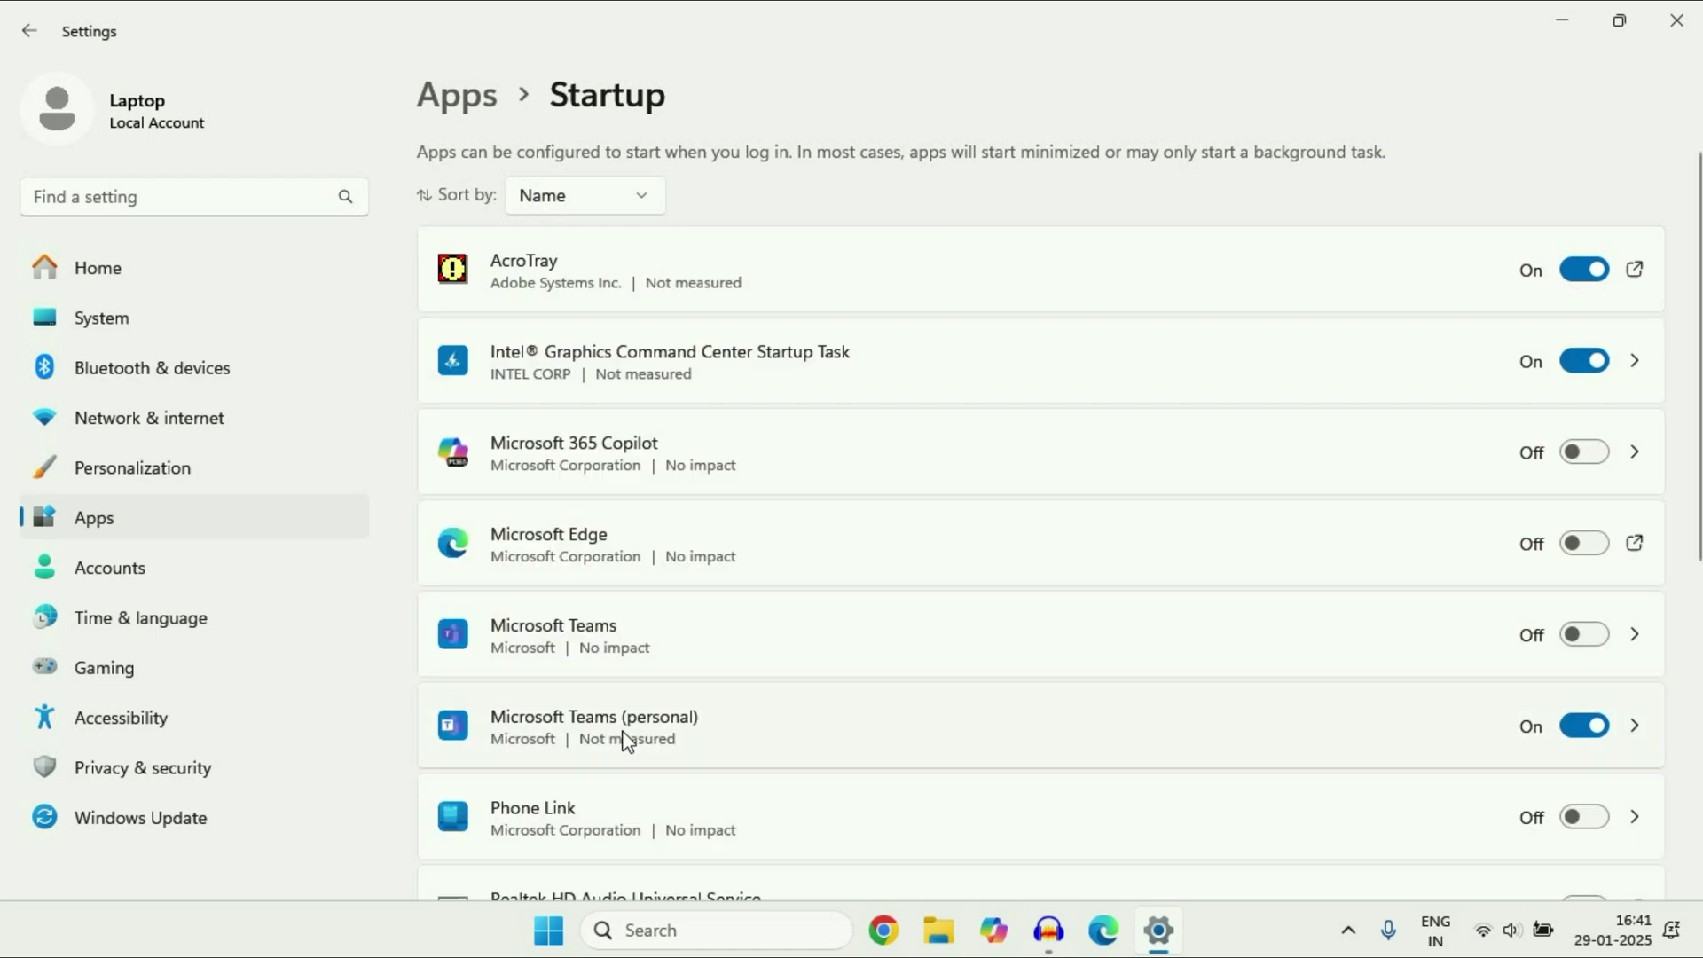
{"action": "scroll", "coordinate": [737, 591], "scroll_direction": "down", "scroll_amount": 5}
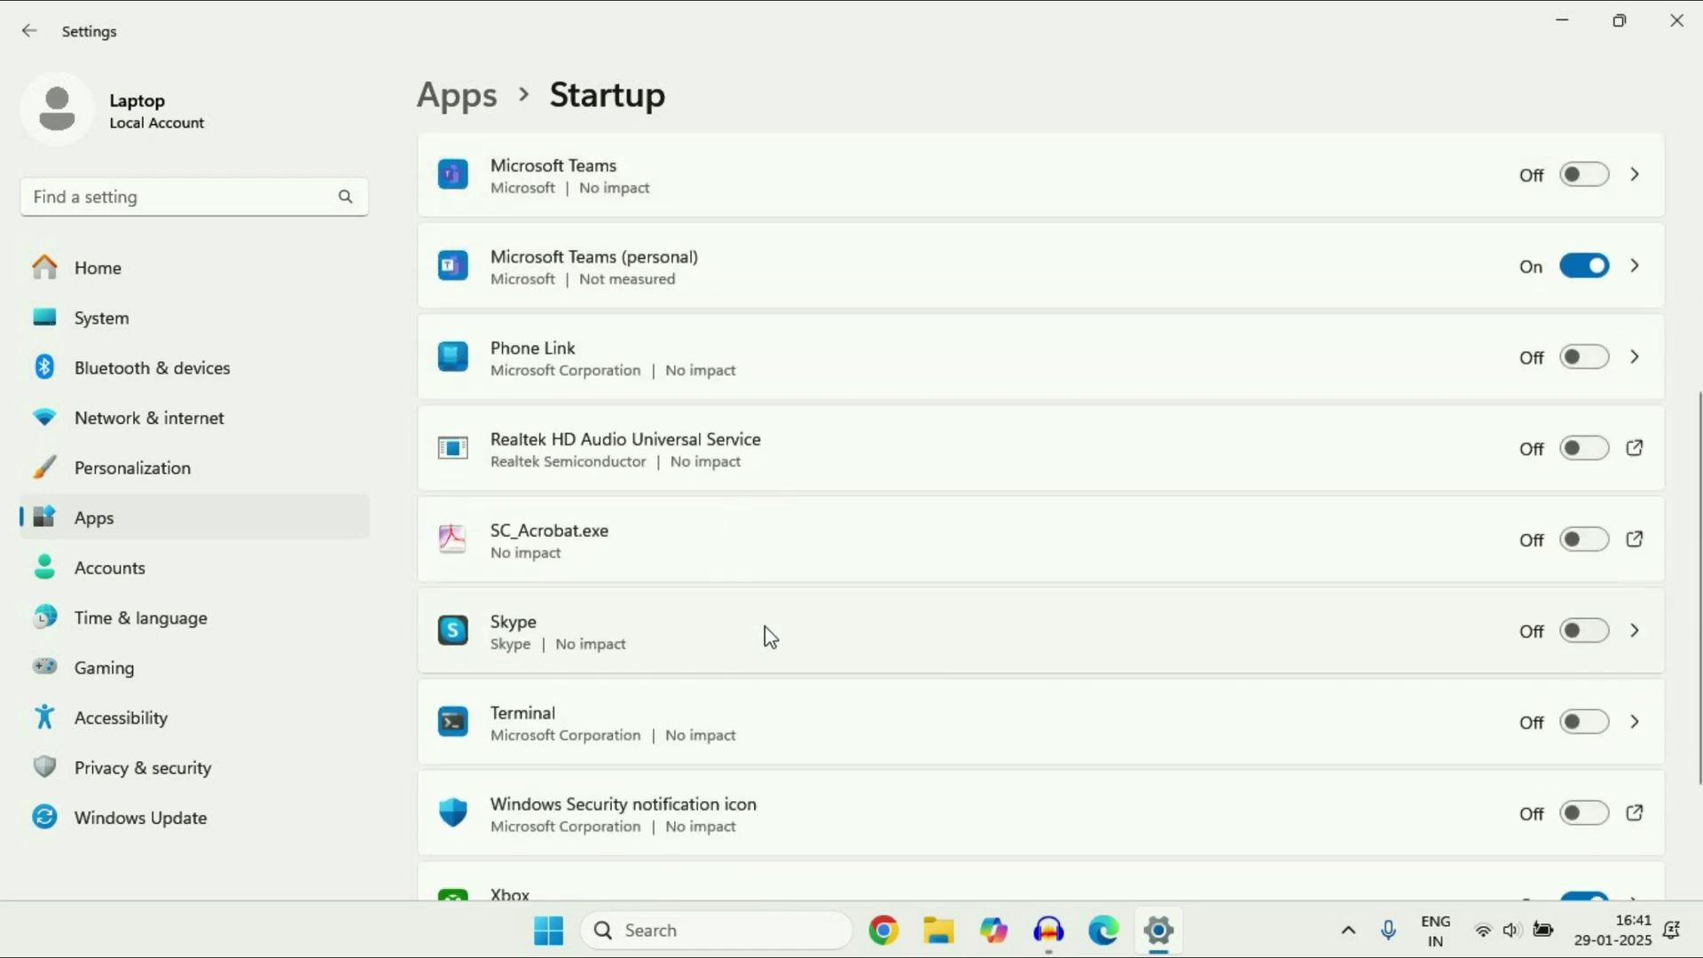
{"action": "scroll", "coordinate": [768, 621], "scroll_direction": "up", "scroll_amount": 5}
Step: Switch off Intel Graphics, AcroTray, Microsoft Teams (personal) and Xbox as startup apps
{"action": "left_click", "coordinate": [1588, 361]}
{"action": "left_click", "coordinate": [1586, 270]}
{"action": "left_click", "coordinate": [1580, 724]}
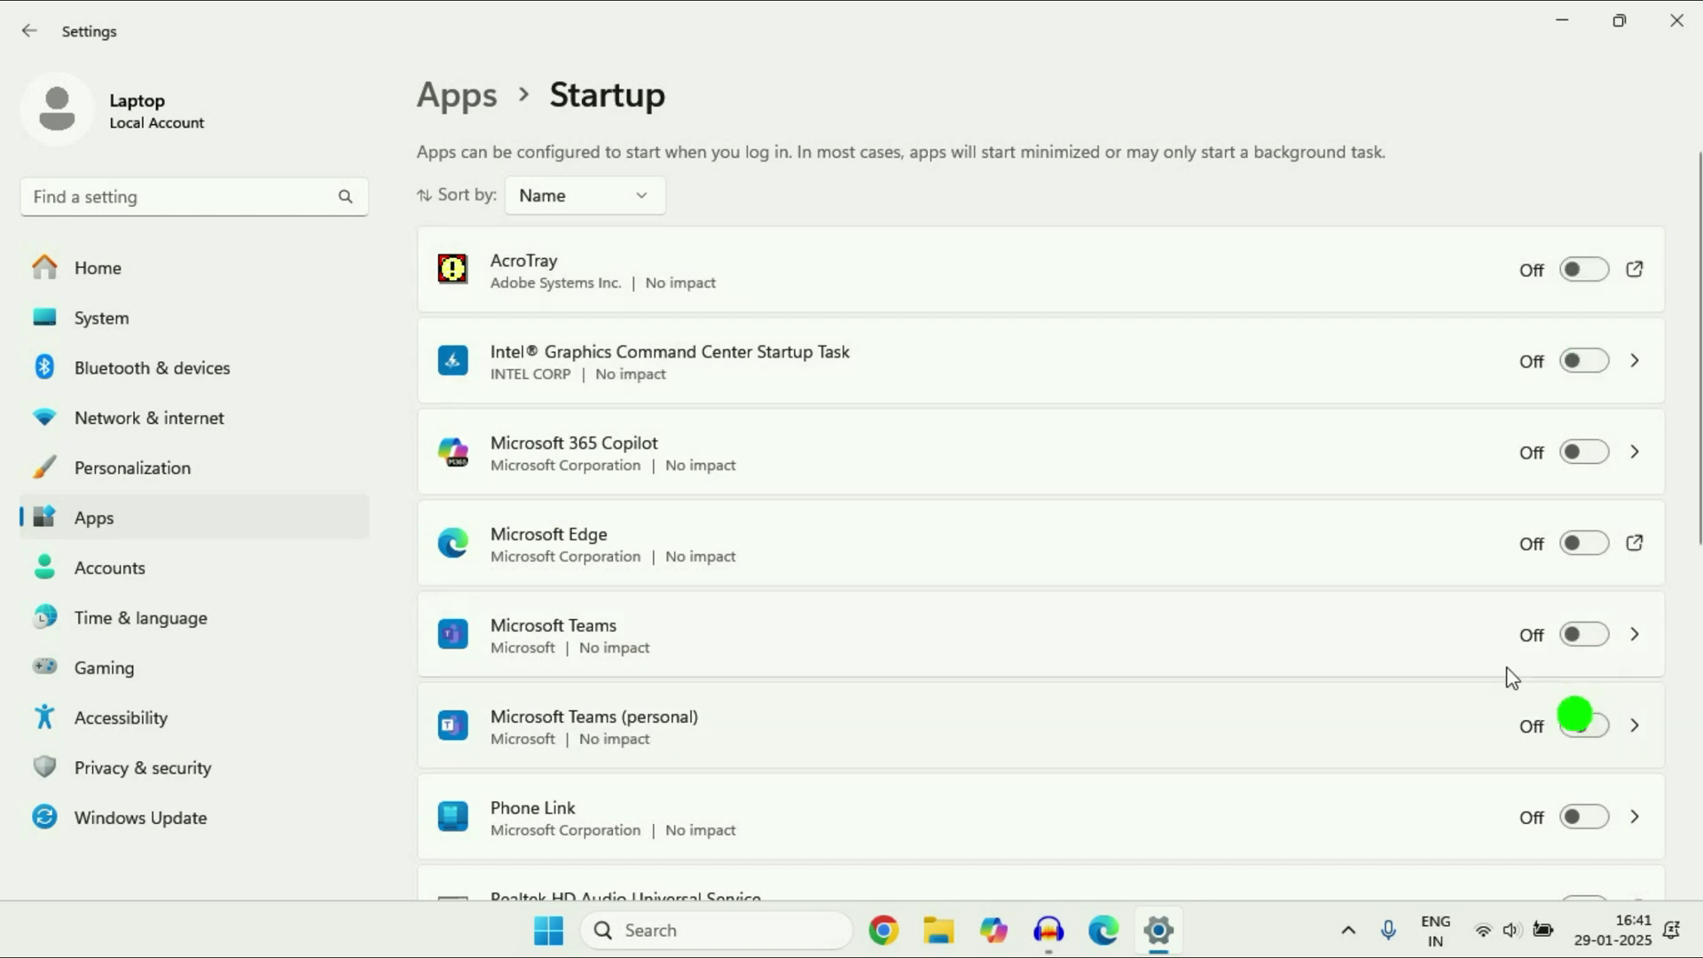
{"action": "scroll", "coordinate": [1526, 666], "scroll_direction": "down", "scroll_amount": 5}
{"action": "scroll", "coordinate": [1586, 720], "scroll_direction": "down", "scroll_amount": 2}
{"action": "left_click", "coordinate": [1582, 717]}
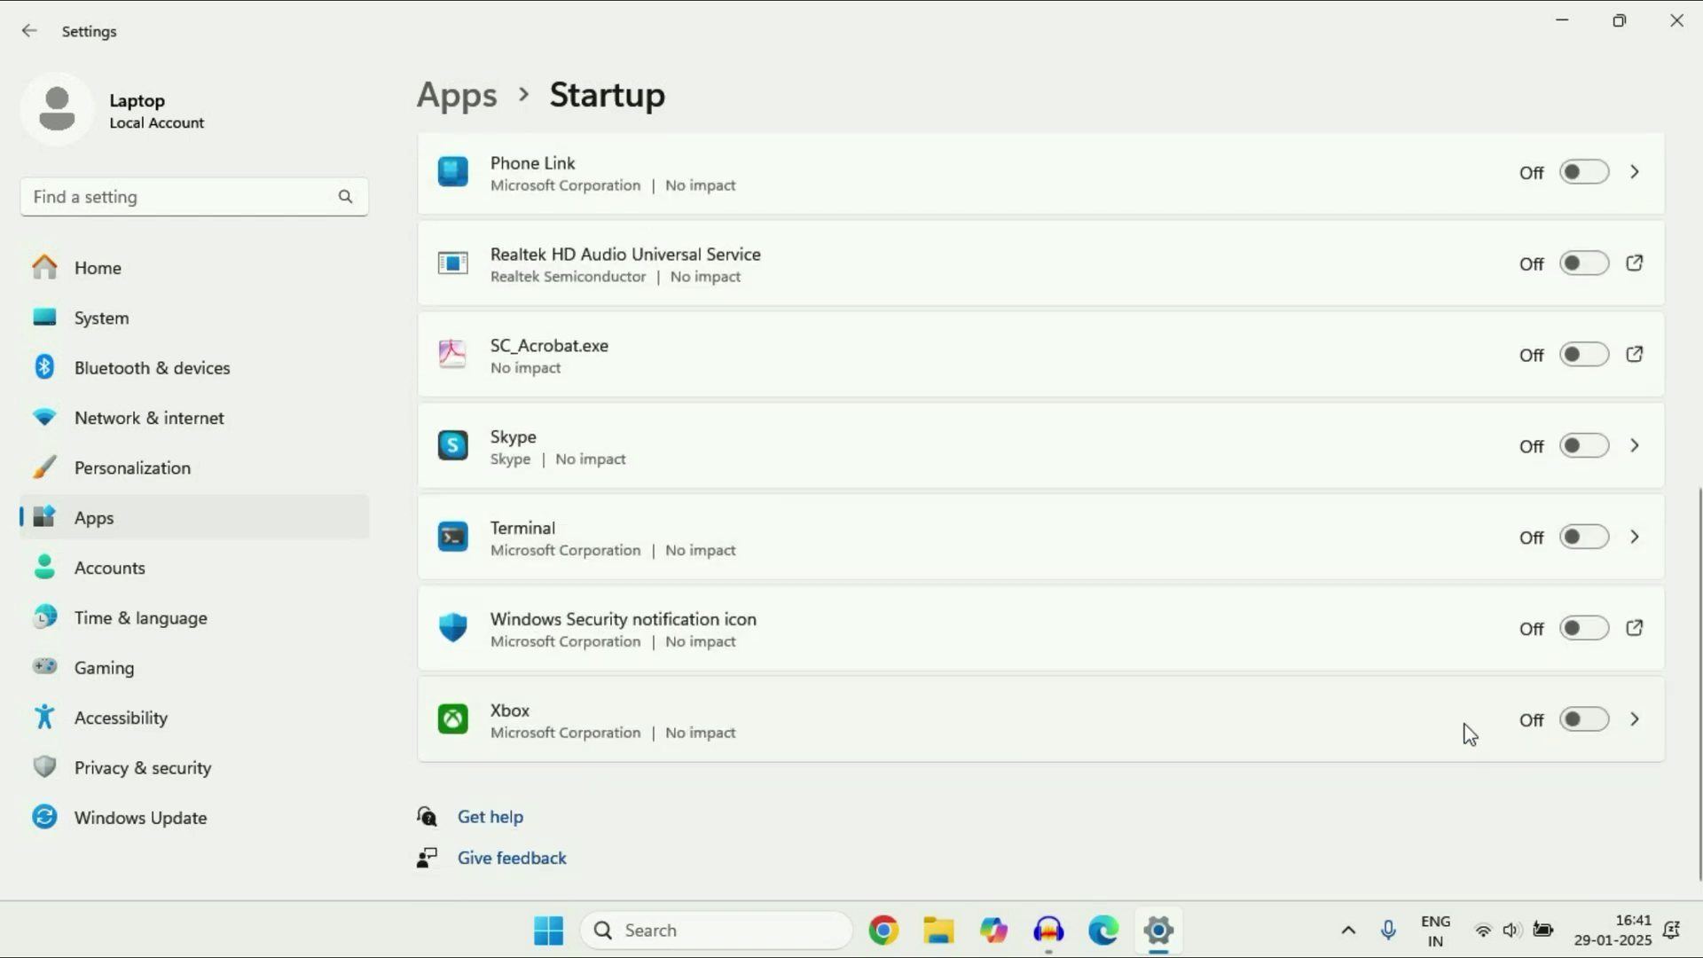
{"action": "scroll", "coordinate": [1459, 728], "scroll_direction": "up", "scroll_amount": 7}
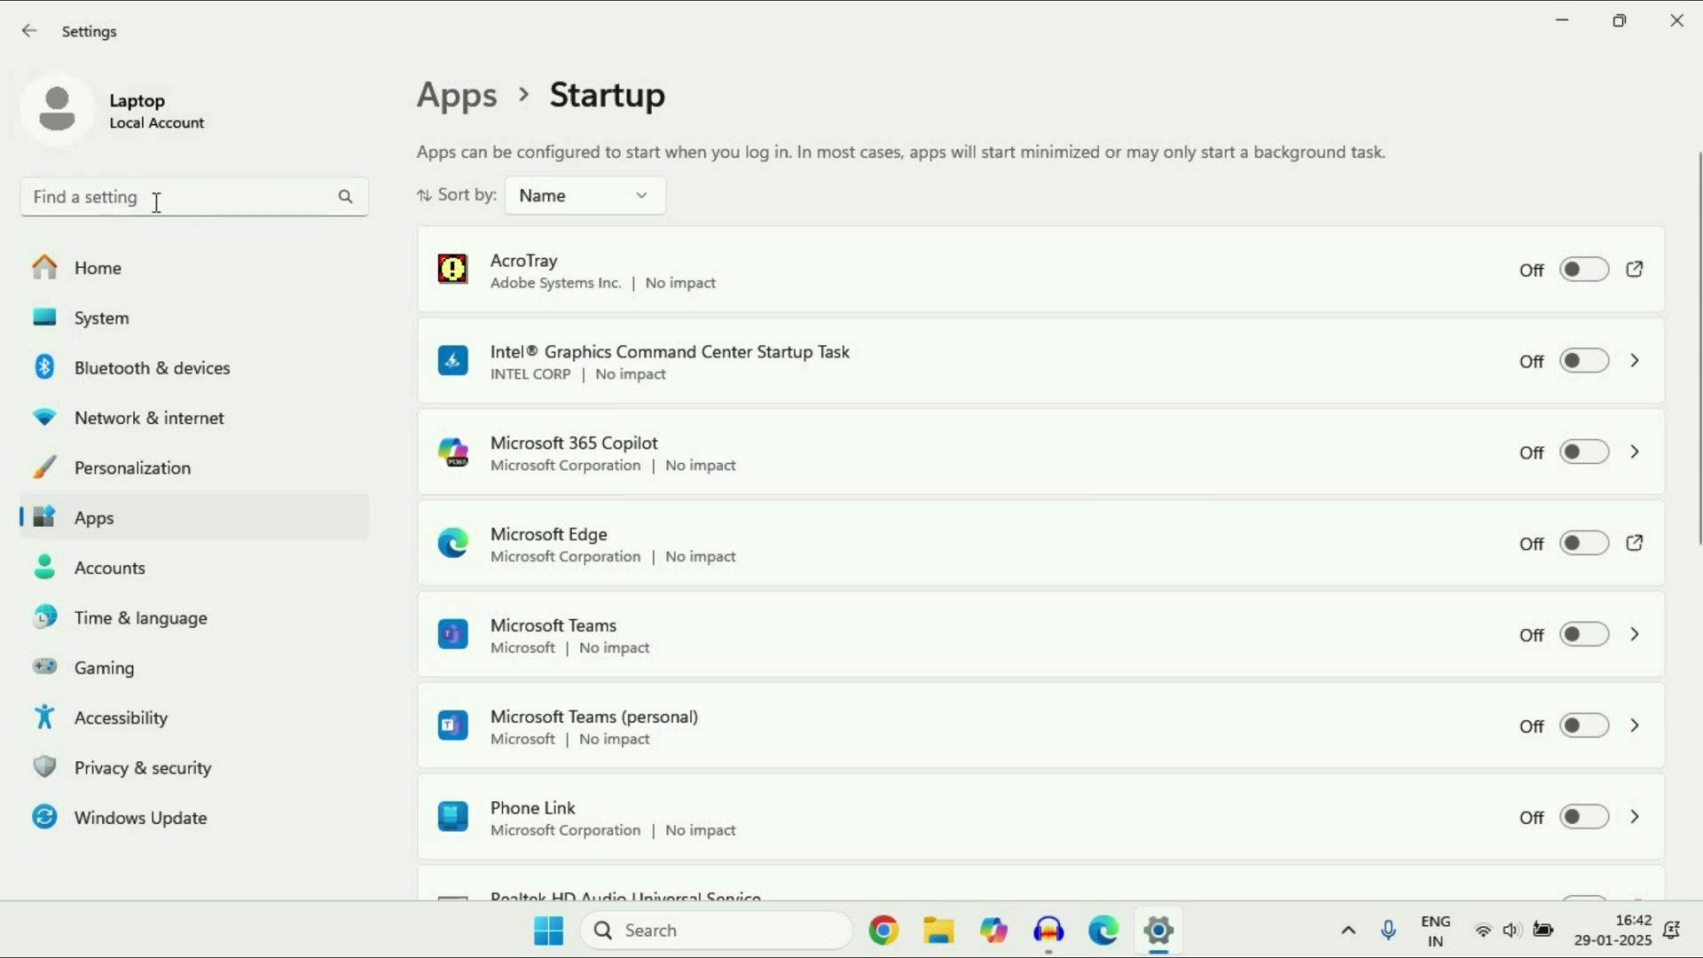
Step: Search Settings for 'wind' and open the Windows Security settings page
{"action": "left_click", "coordinate": [178, 200]}
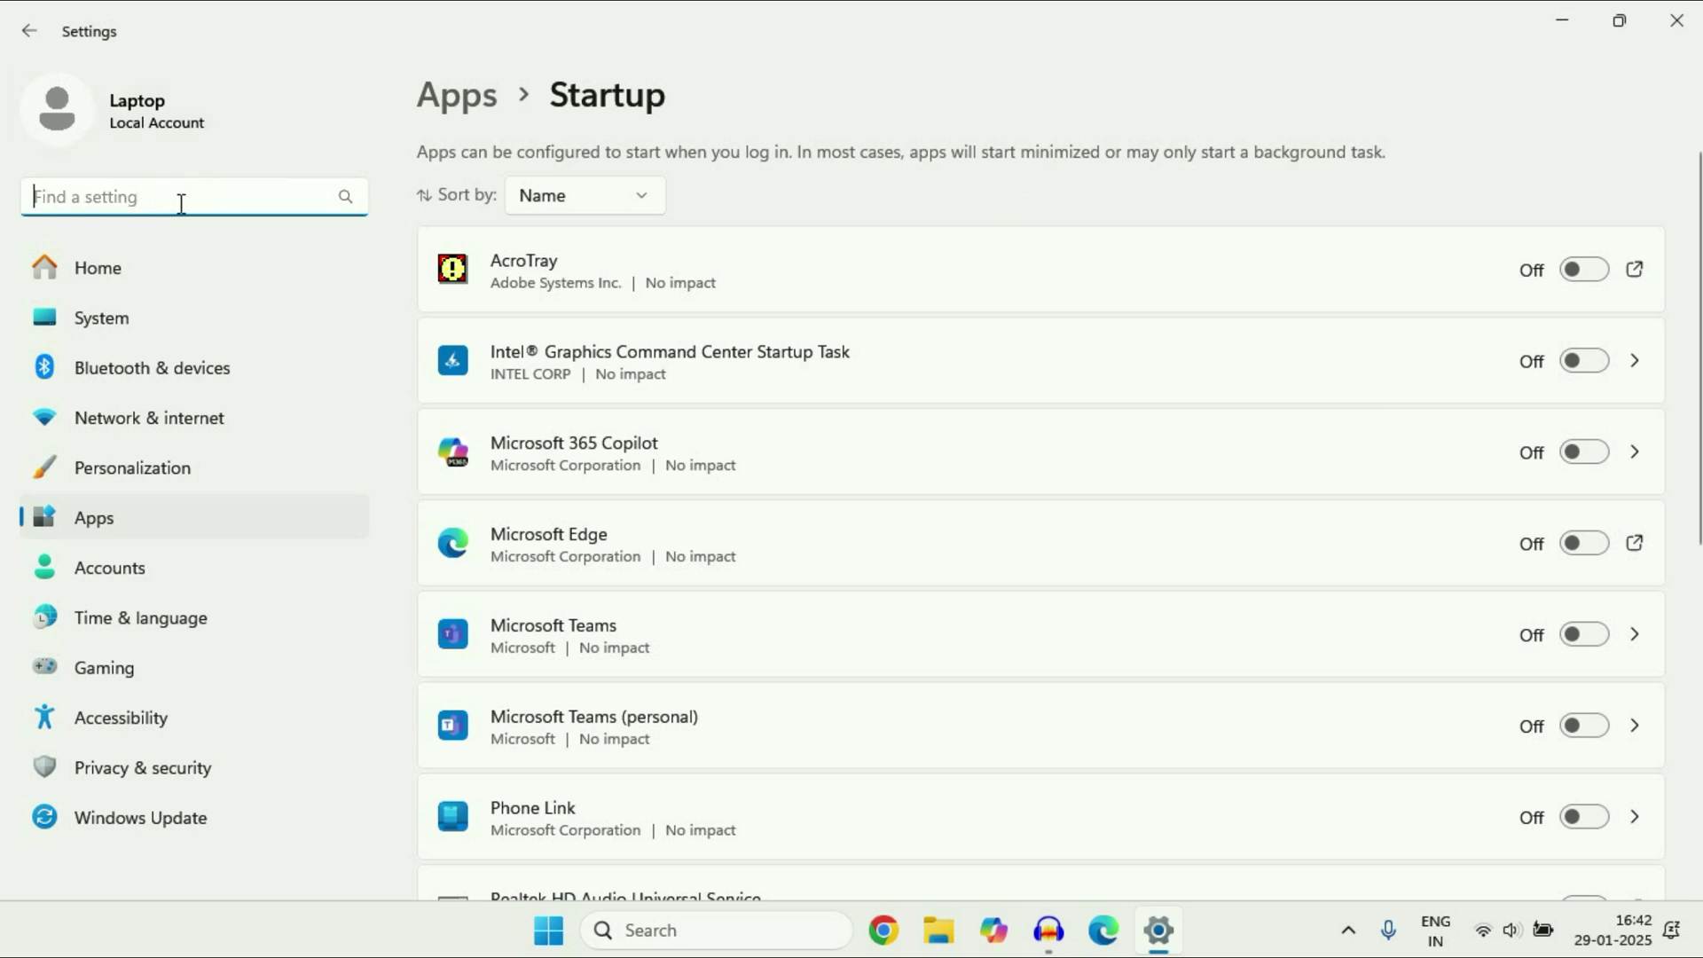
{"action": "type", "text": "wind"}
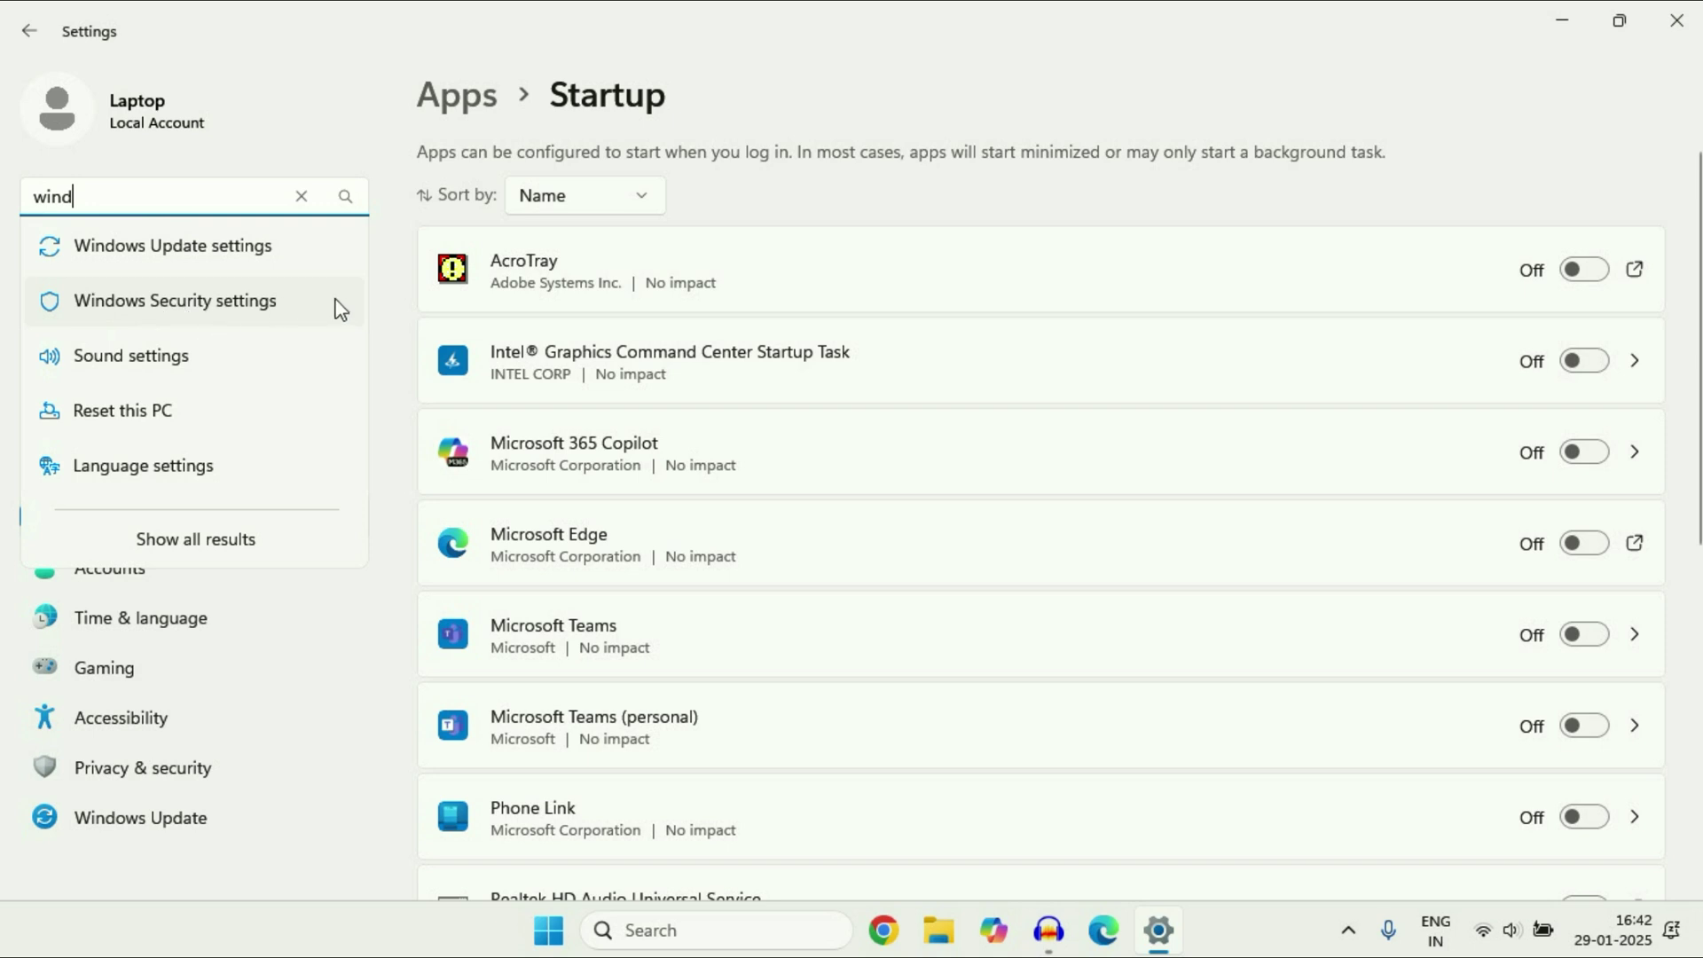
{"action": "left_click", "coordinate": [226, 308]}
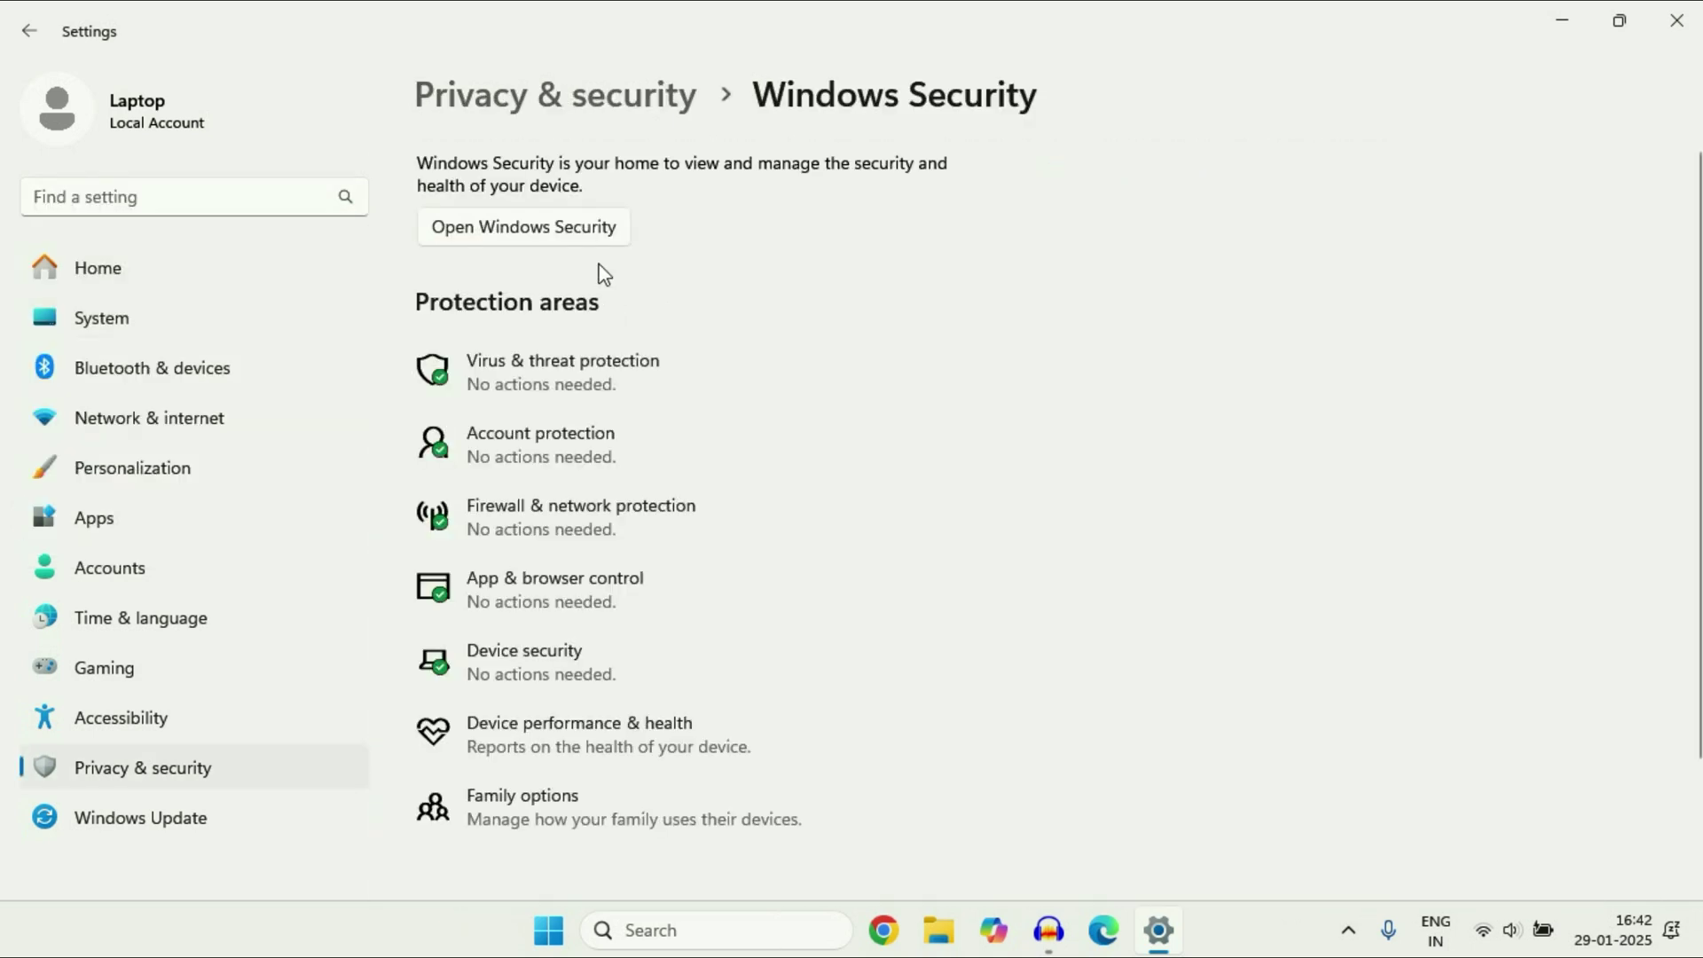
Step: Review the Defender scan options under Virus & threat protection, then switch to File Explorer
{"action": "left_click", "coordinate": [533, 234]}
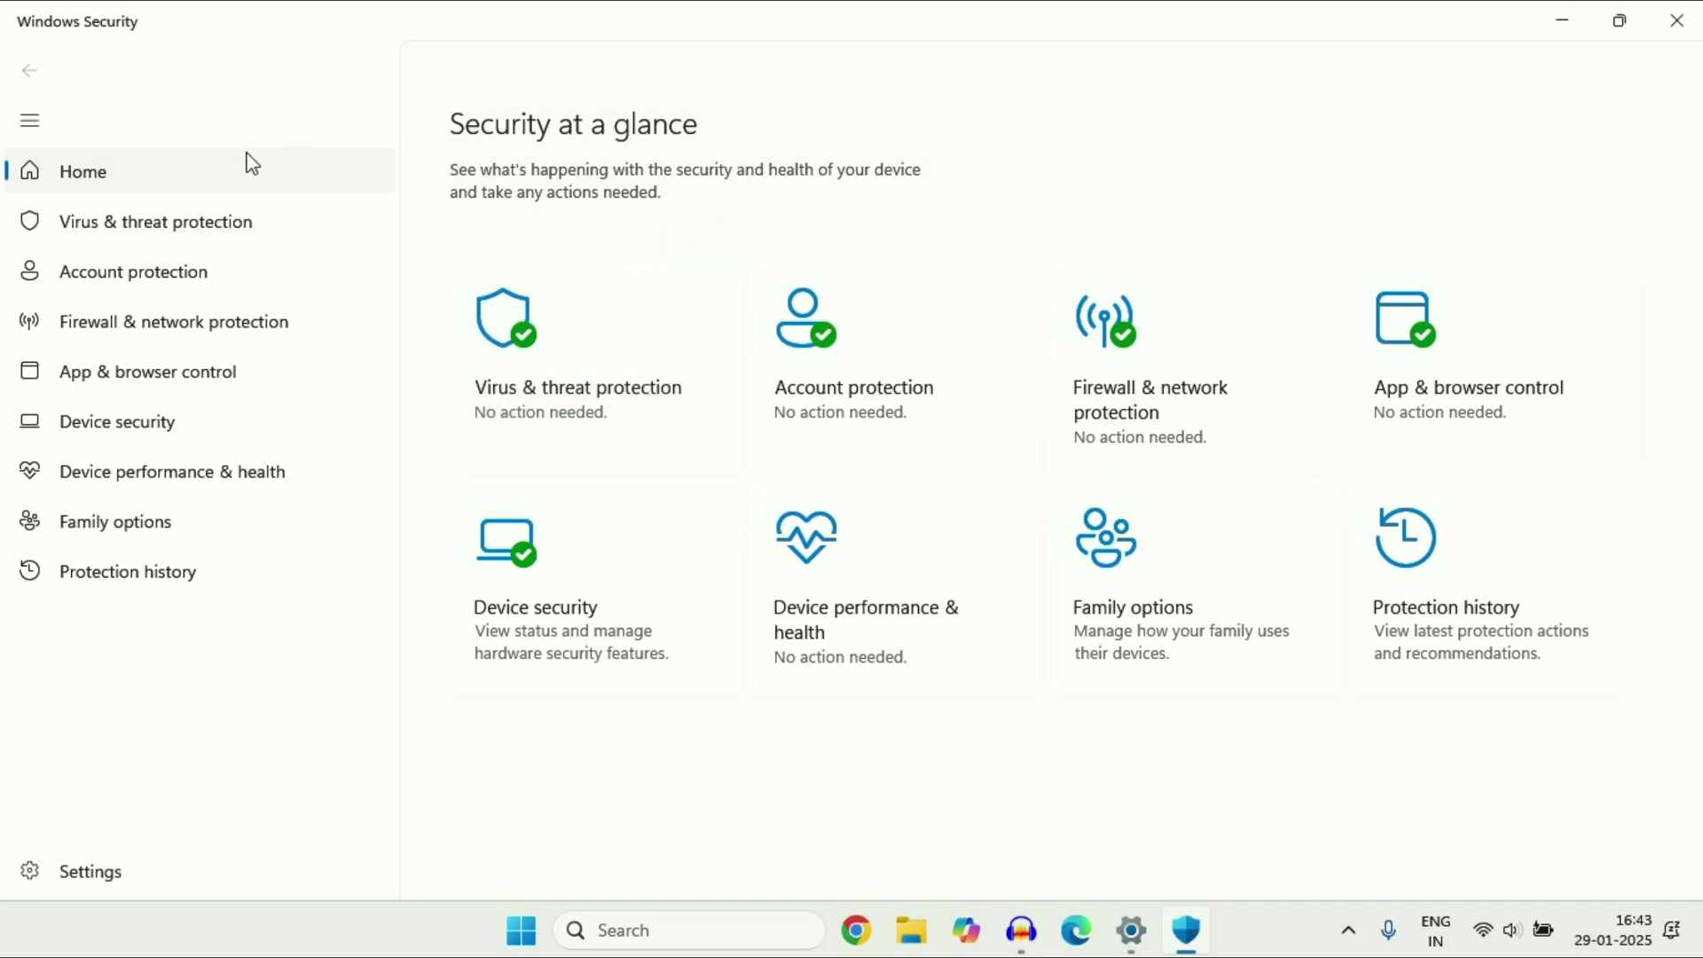
{"action": "left_click", "coordinate": [216, 228]}
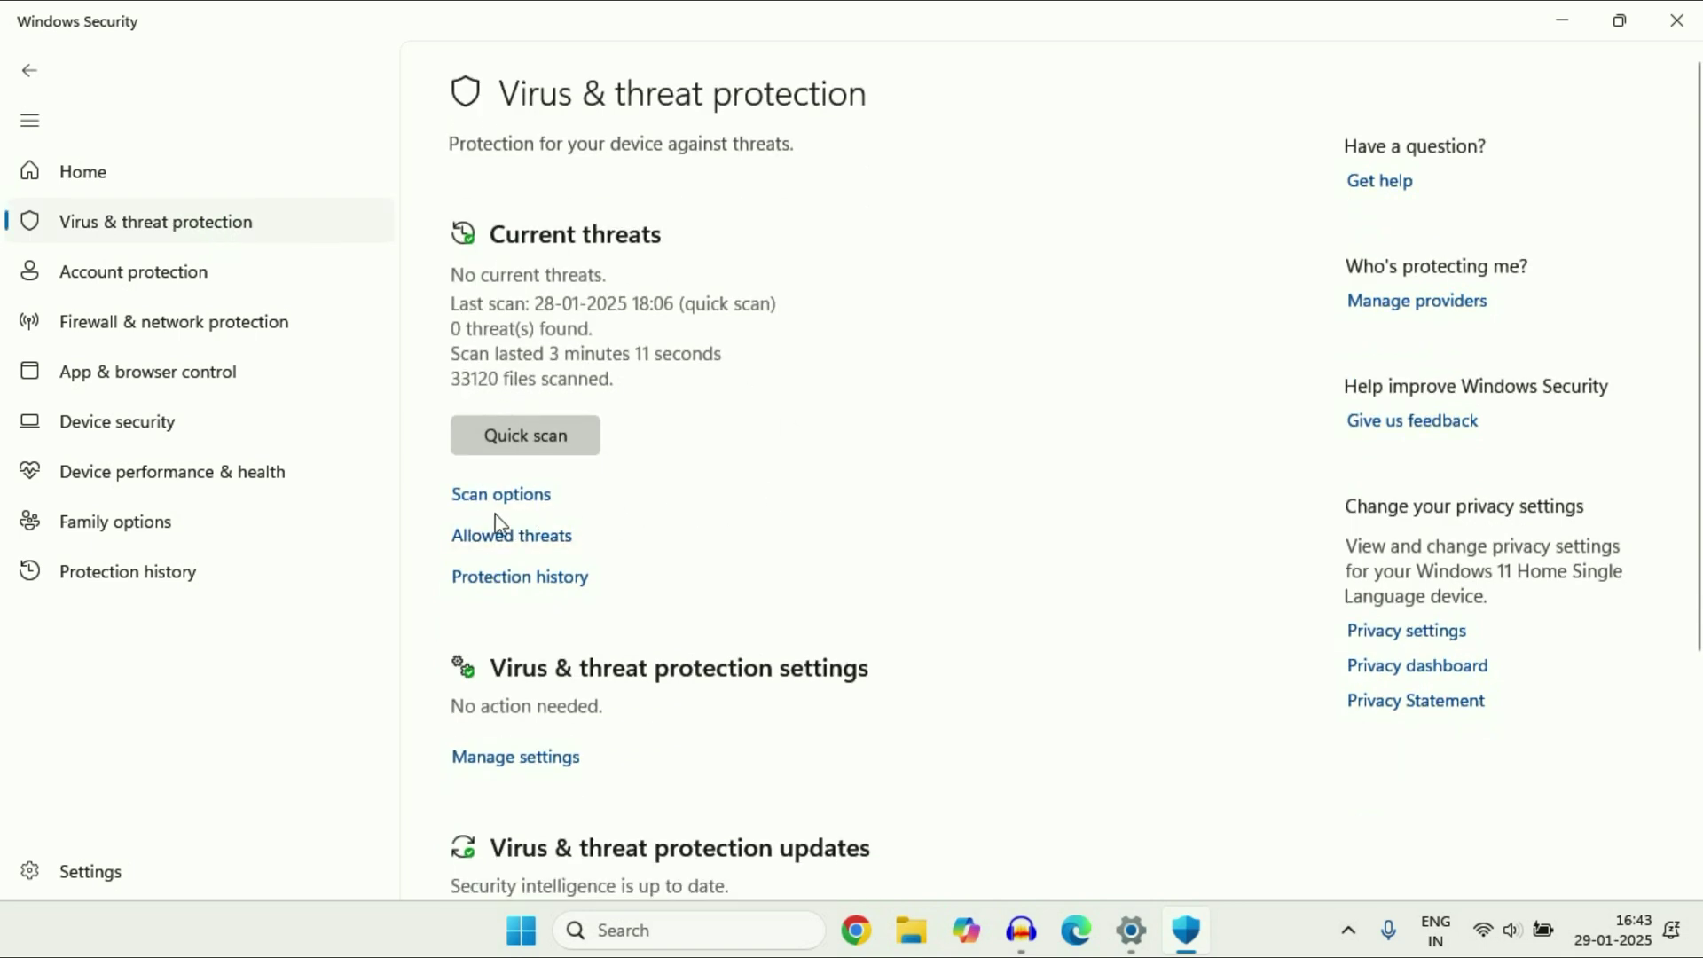
{"action": "left_click", "coordinate": [513, 497]}
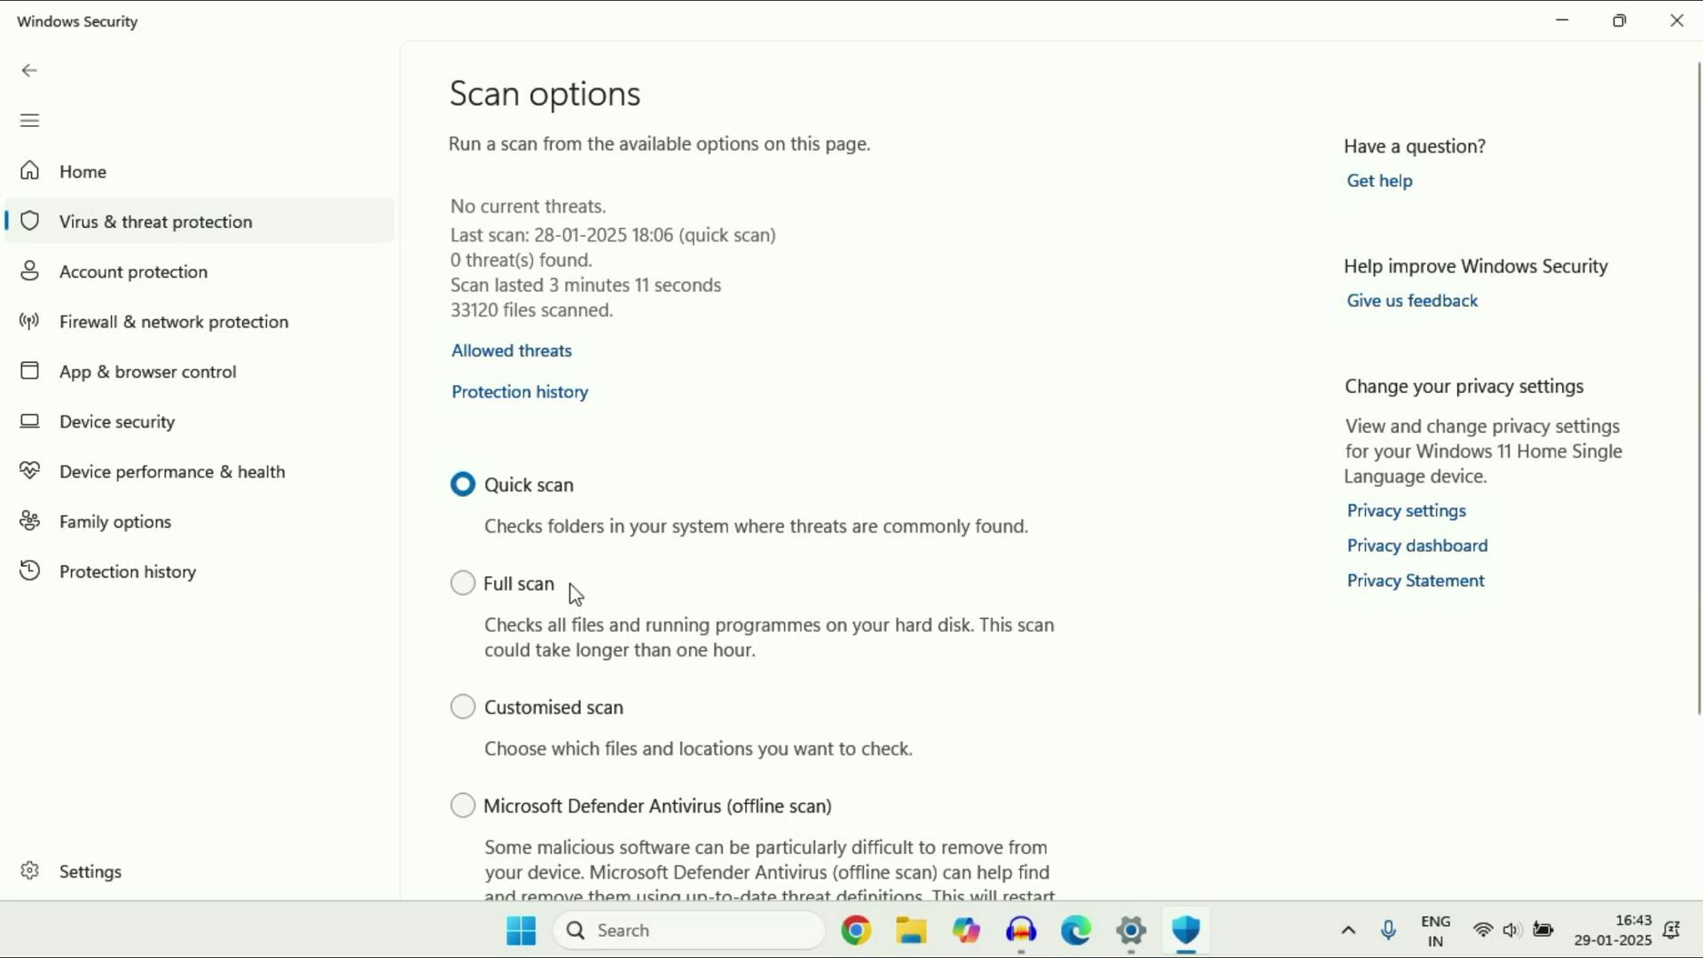
{"action": "scroll", "coordinate": [571, 590], "scroll_direction": "down", "scroll_amount": 2}
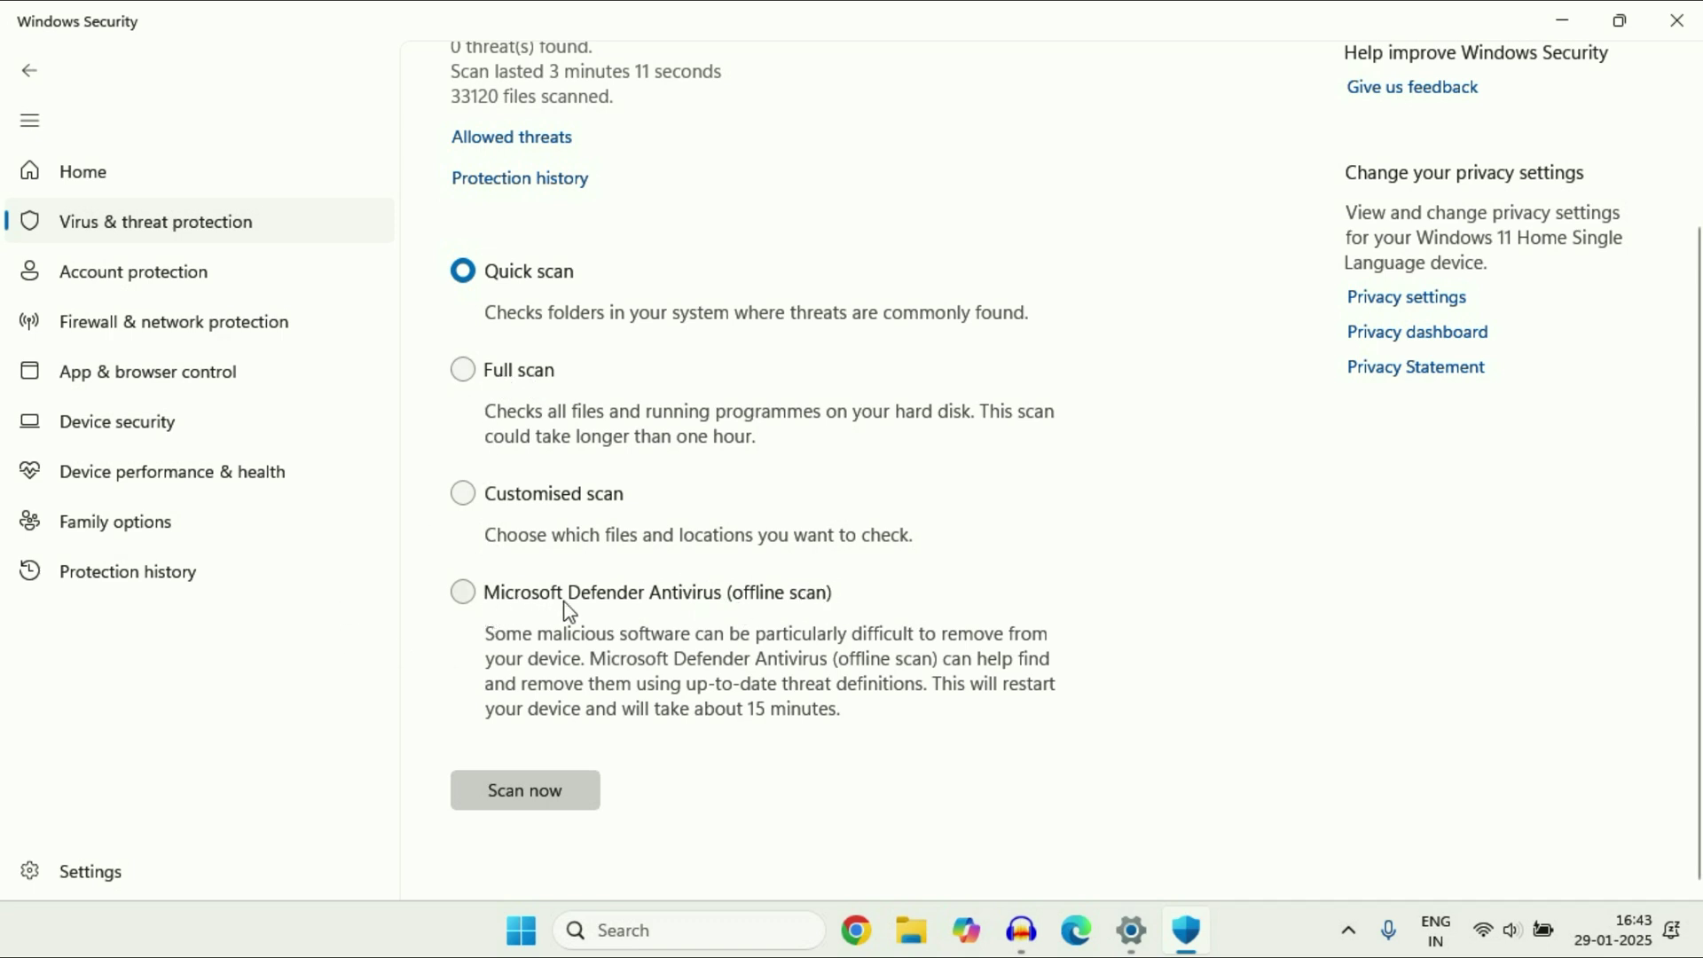
{"action": "scroll", "coordinate": [897, 625], "scroll_direction": "up", "scroll_amount": 3}
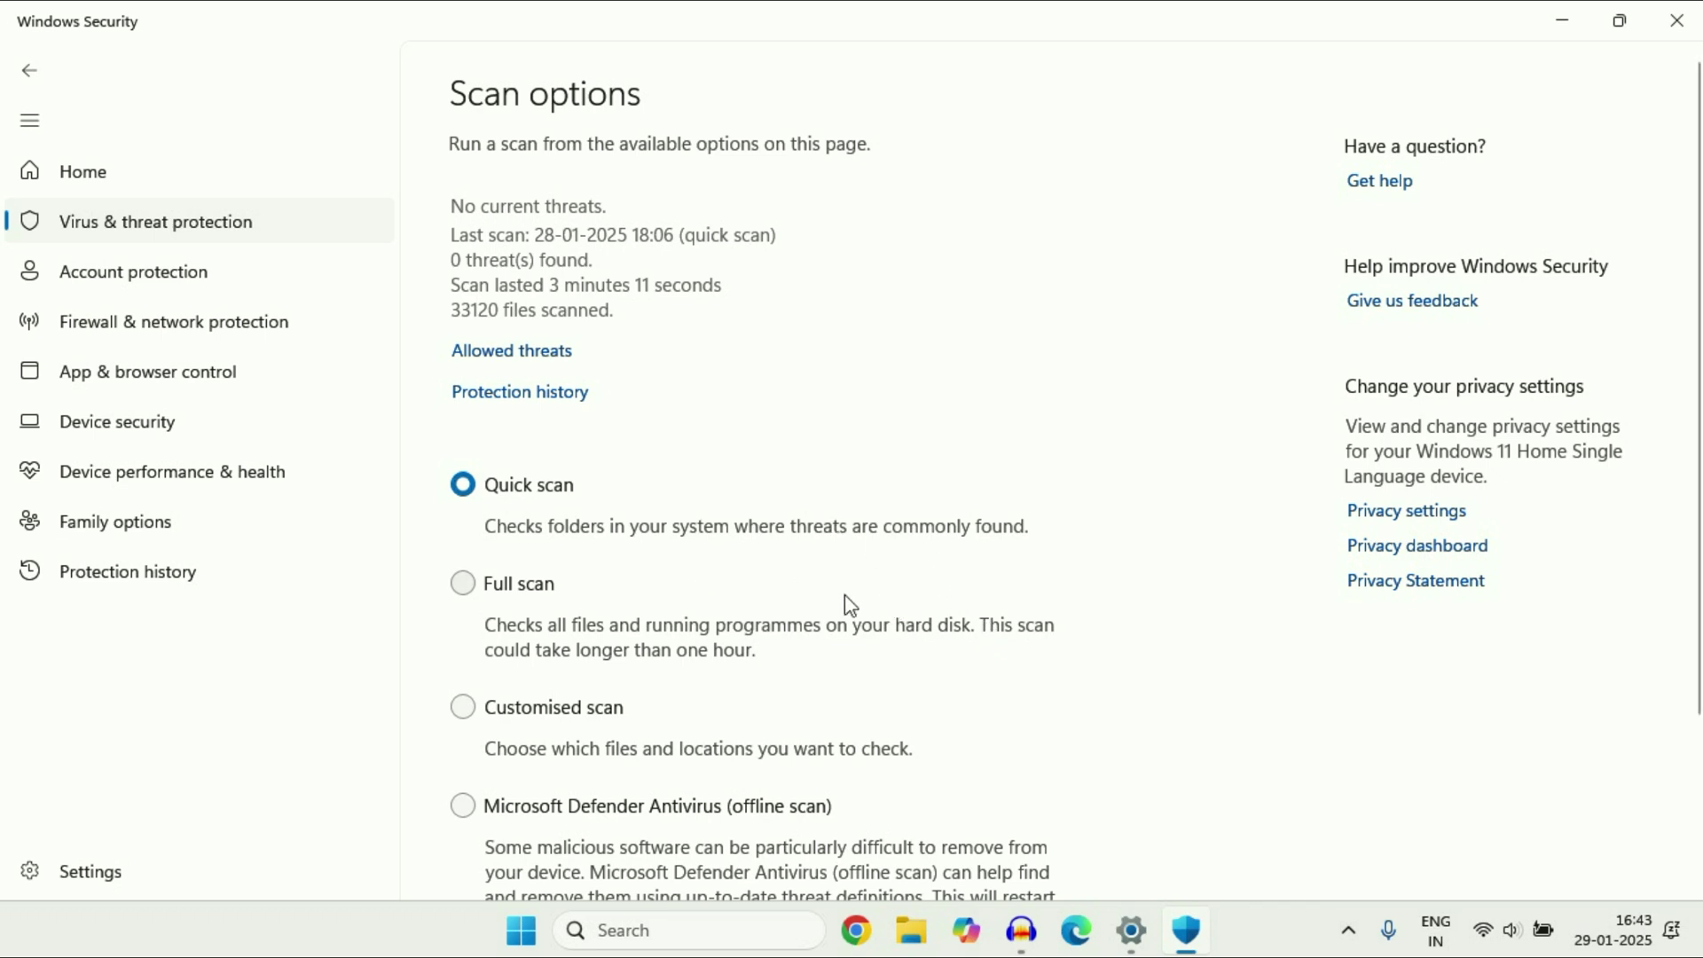
{"action": "left_click", "coordinate": [912, 930]}
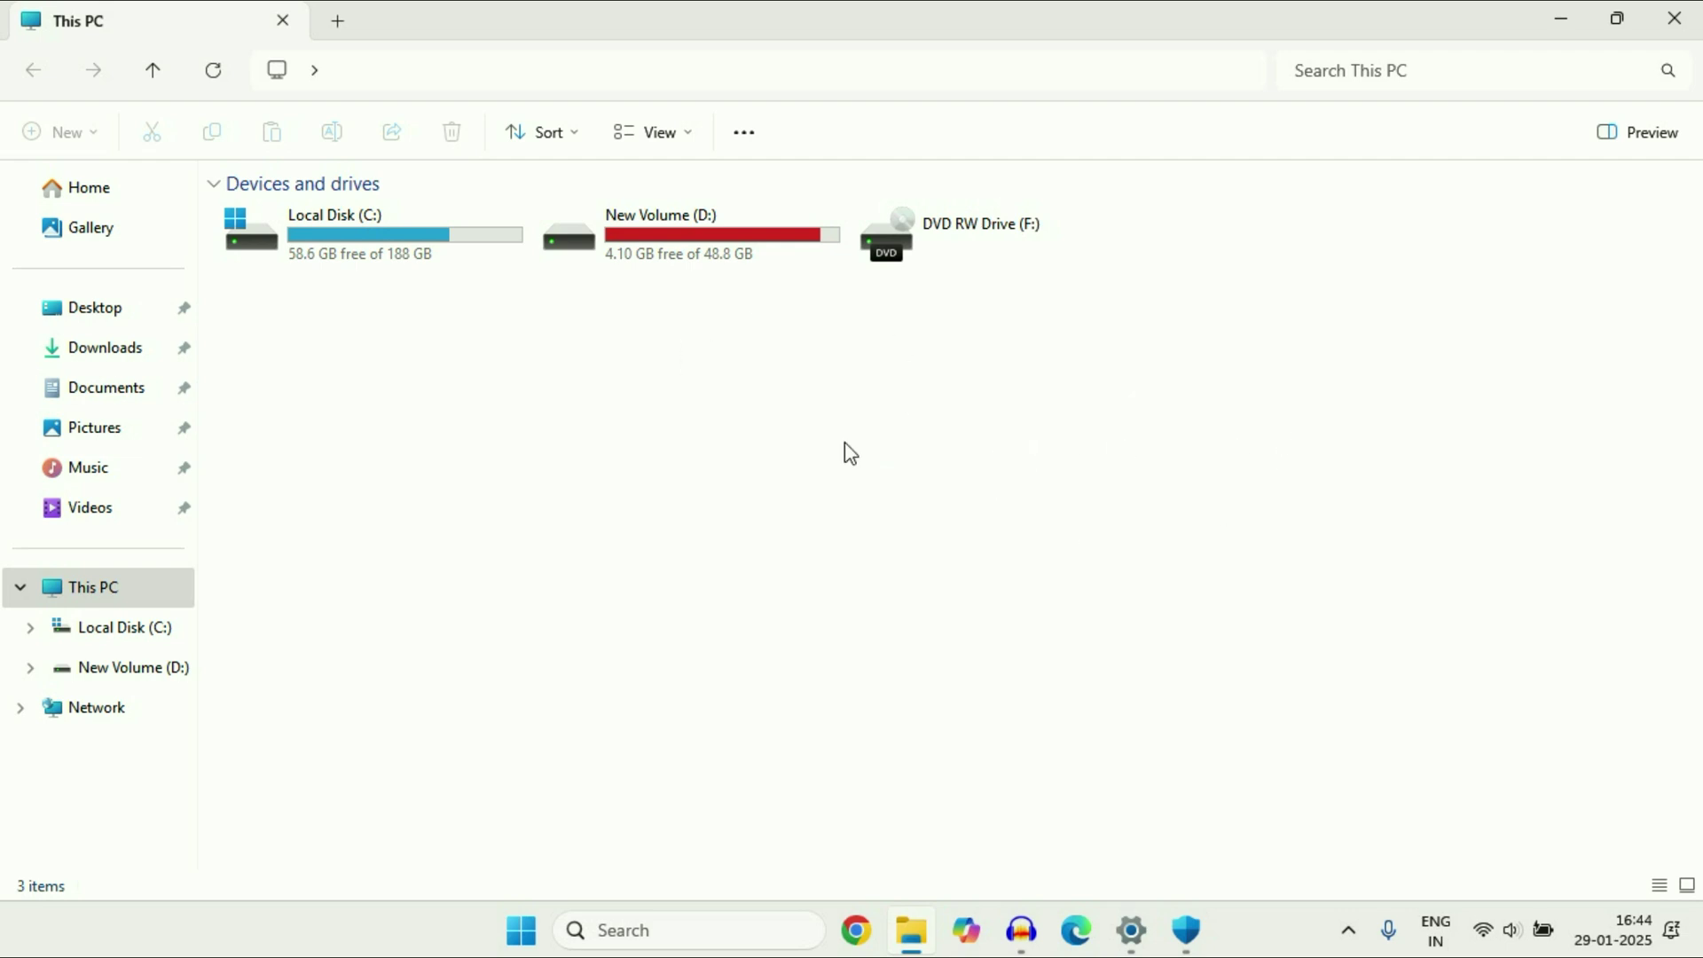
Step: Show the full classic context menu for New Volume (D:) in This PC
{"action": "right_click", "coordinate": [686, 256]}
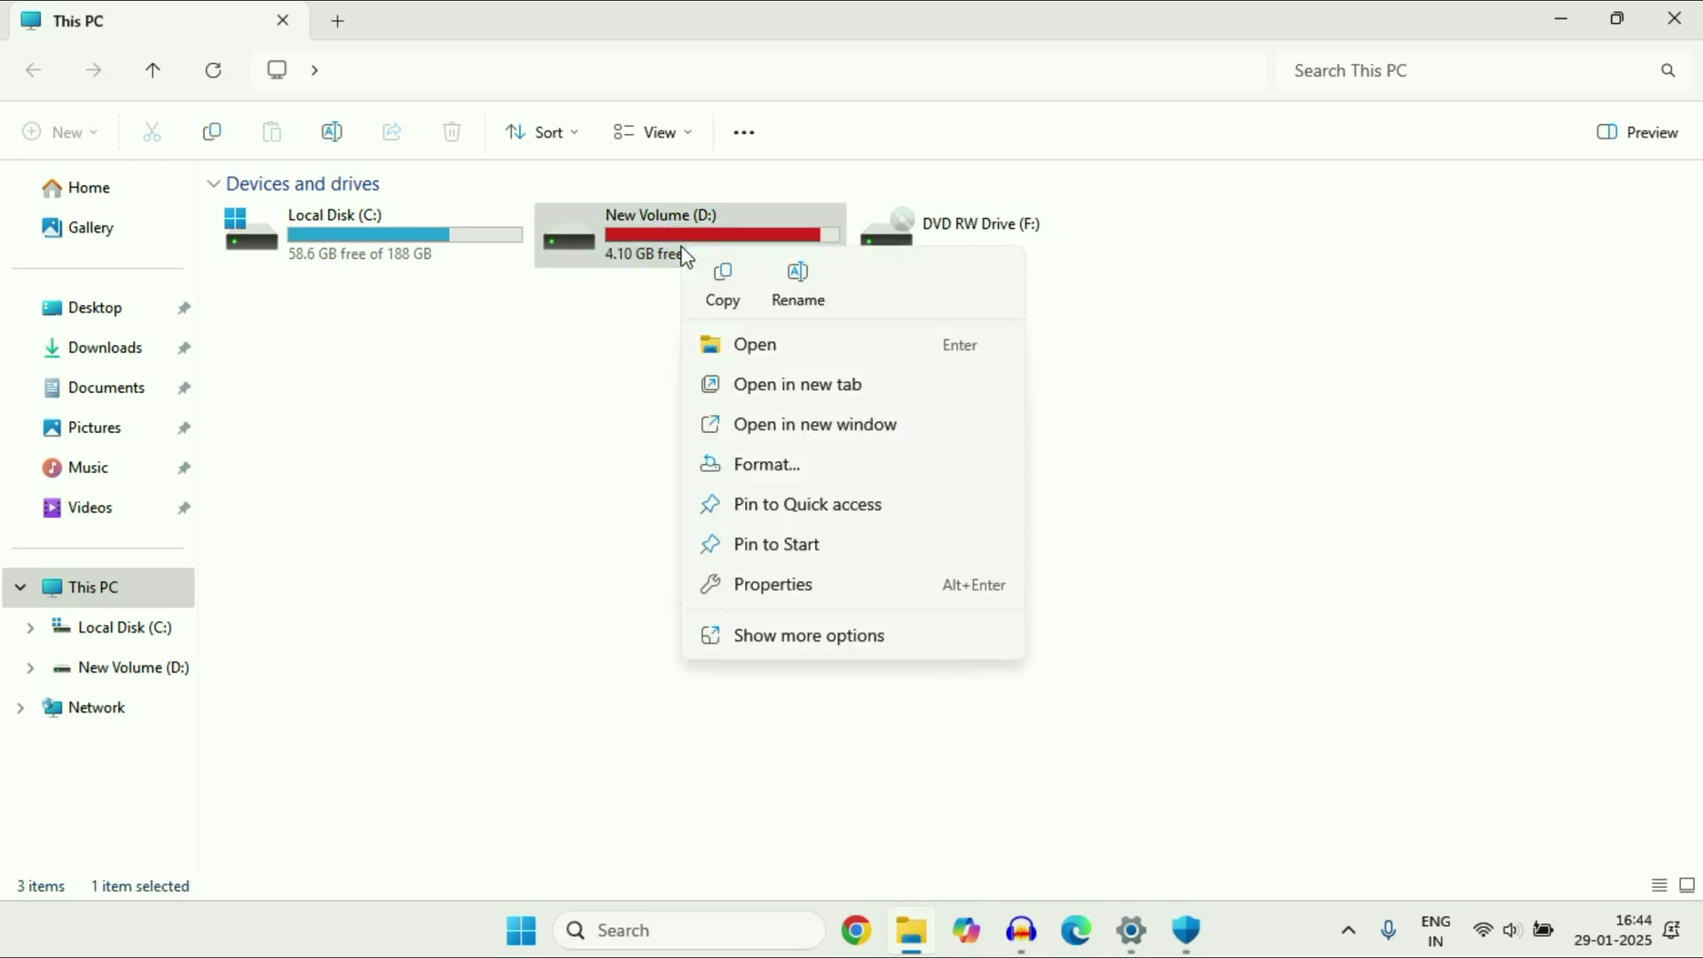
{"action": "left_click", "coordinate": [780, 639]}
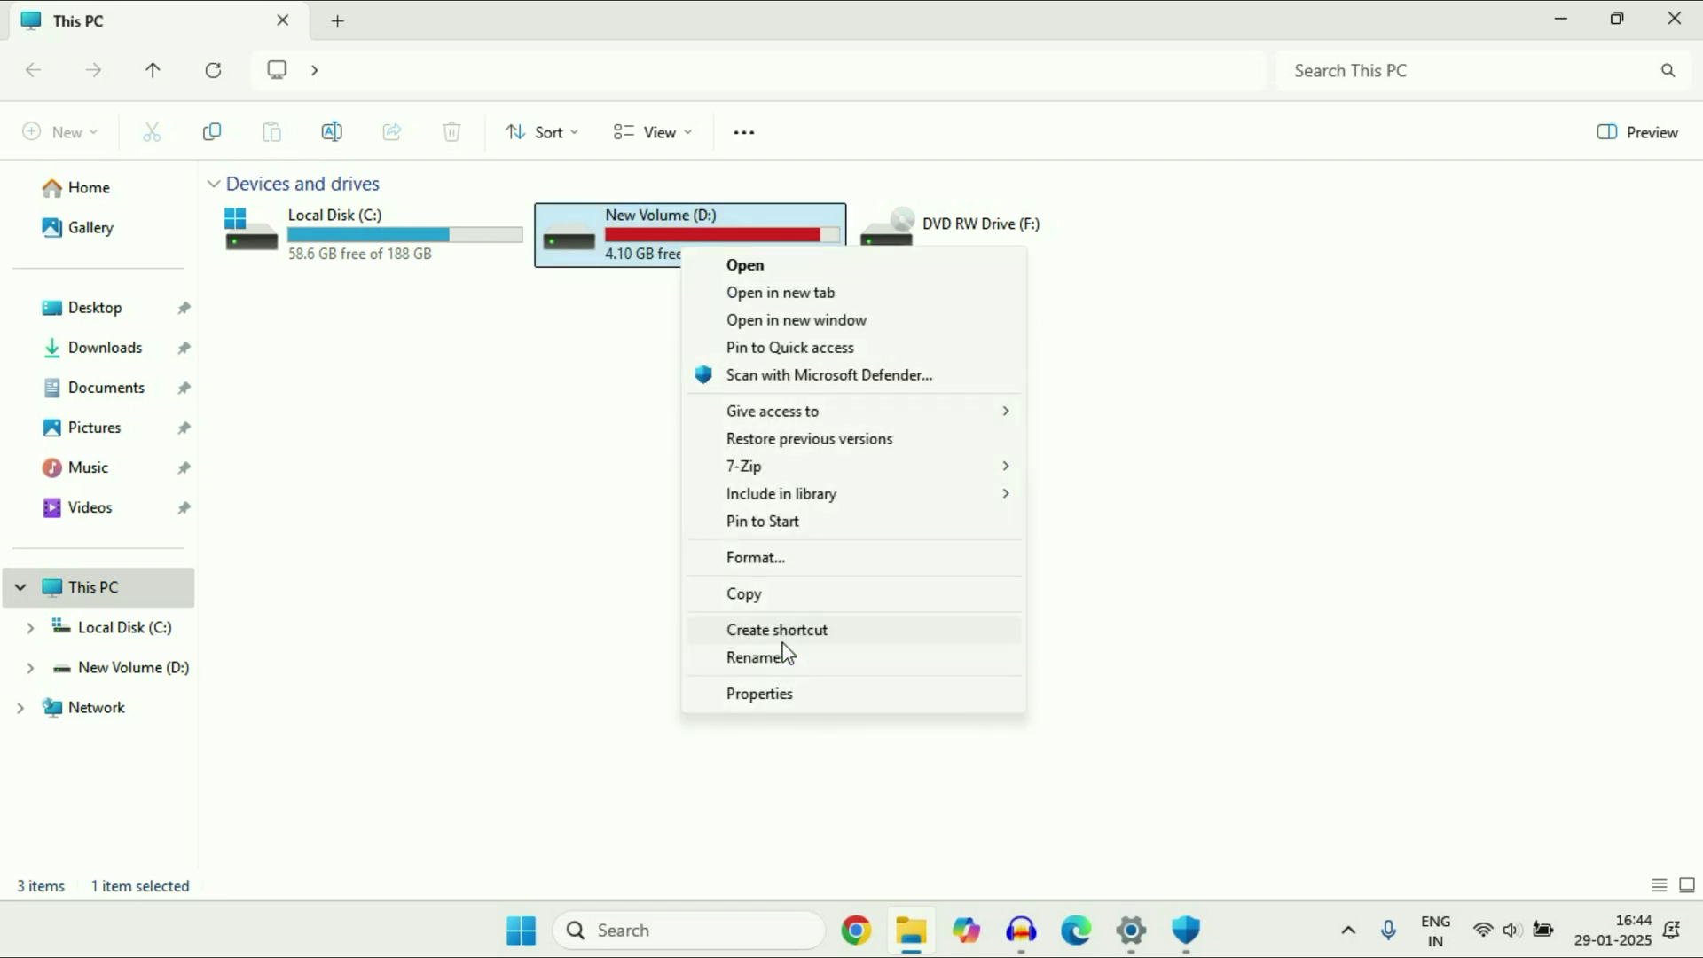